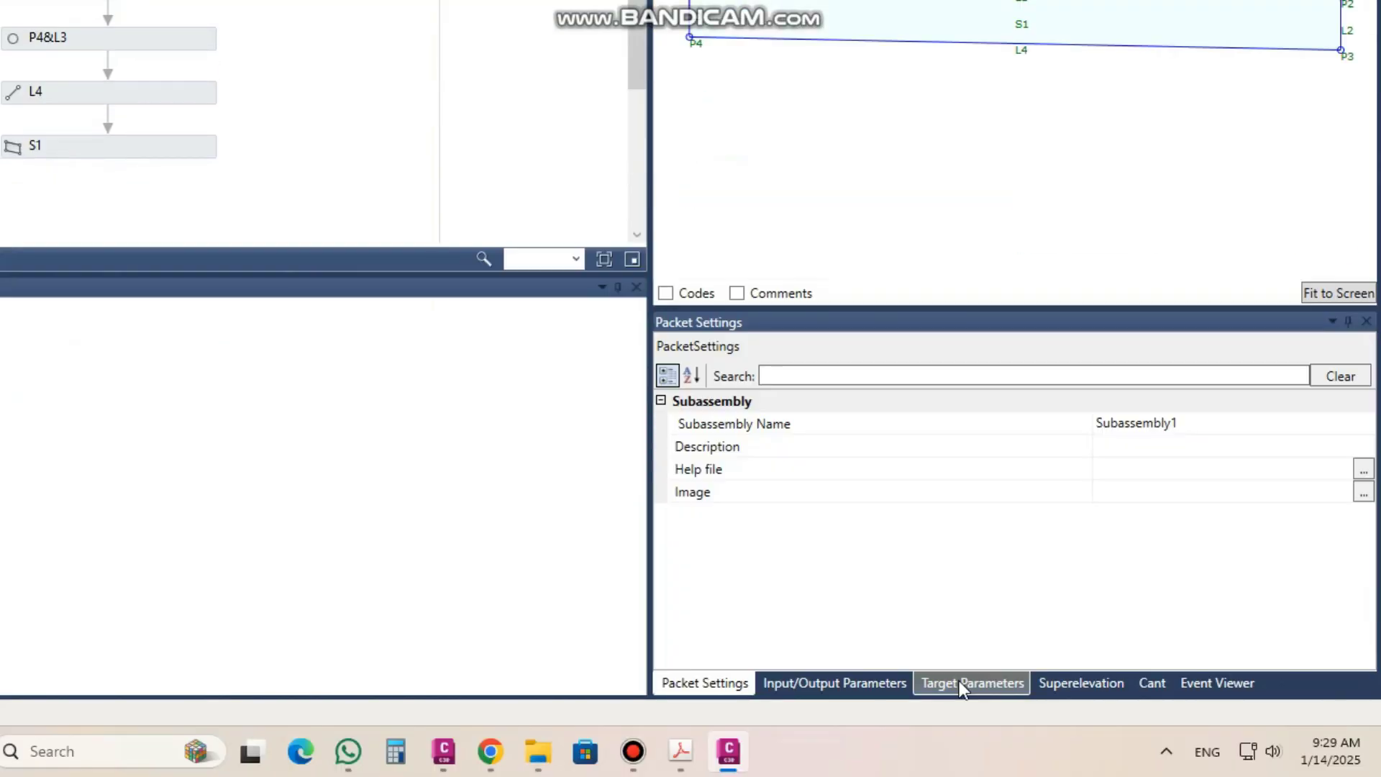
Create a new target parameter for the subassembly and set its type to Elevation.
{"action": "left_click", "coordinate": [959, 683]}
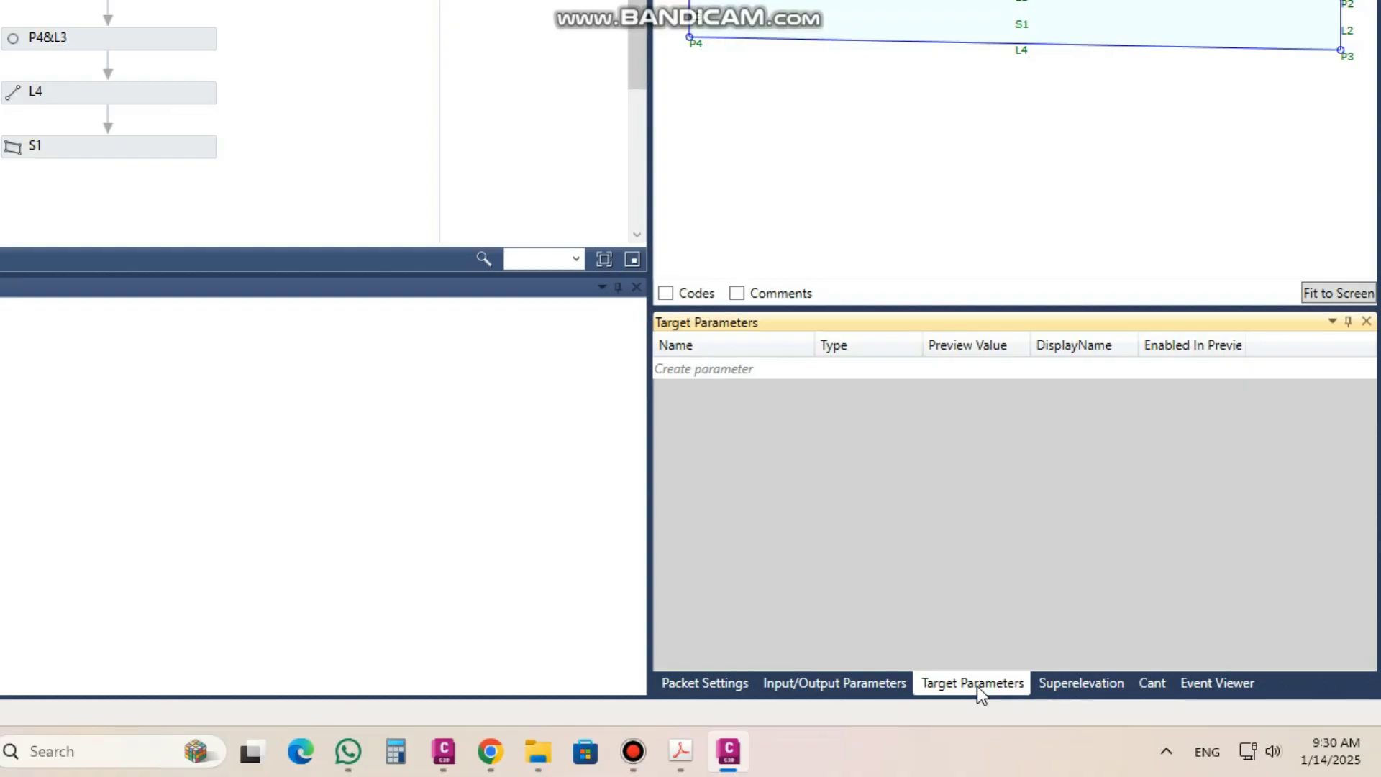
{"action": "left_click", "coordinate": [688, 369]}
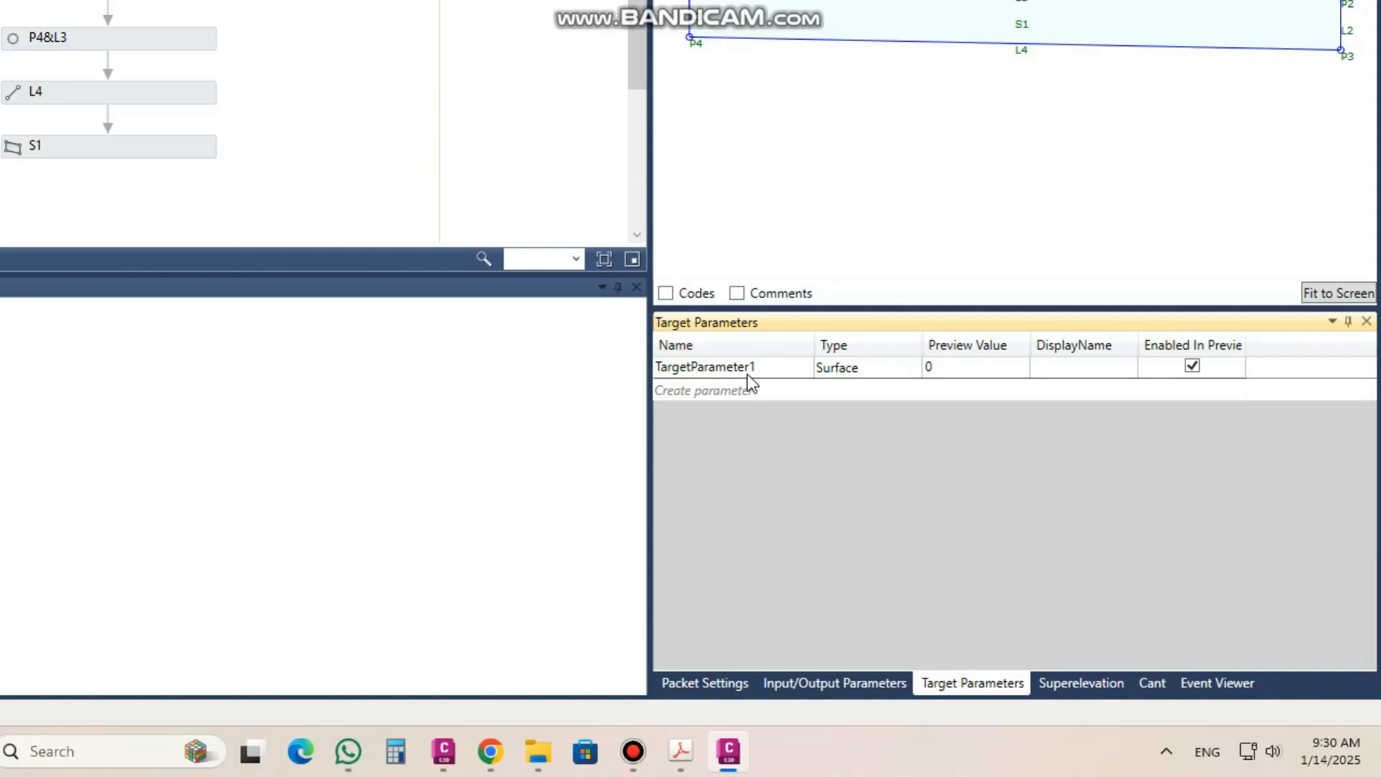
{"action": "left_click", "coordinate": [860, 370]}
{"action": "left_click", "coordinate": [865, 369]}
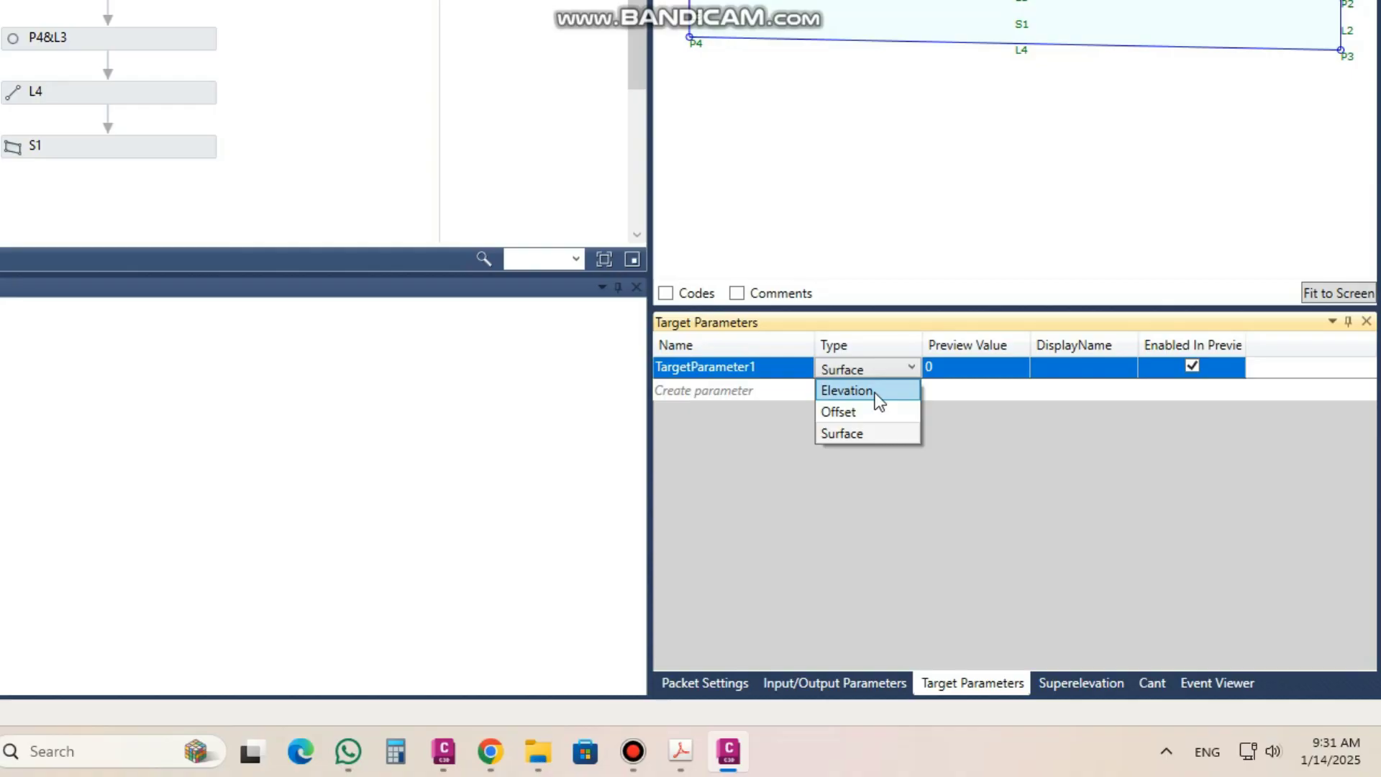
{"action": "left_click", "coordinate": [876, 398]}
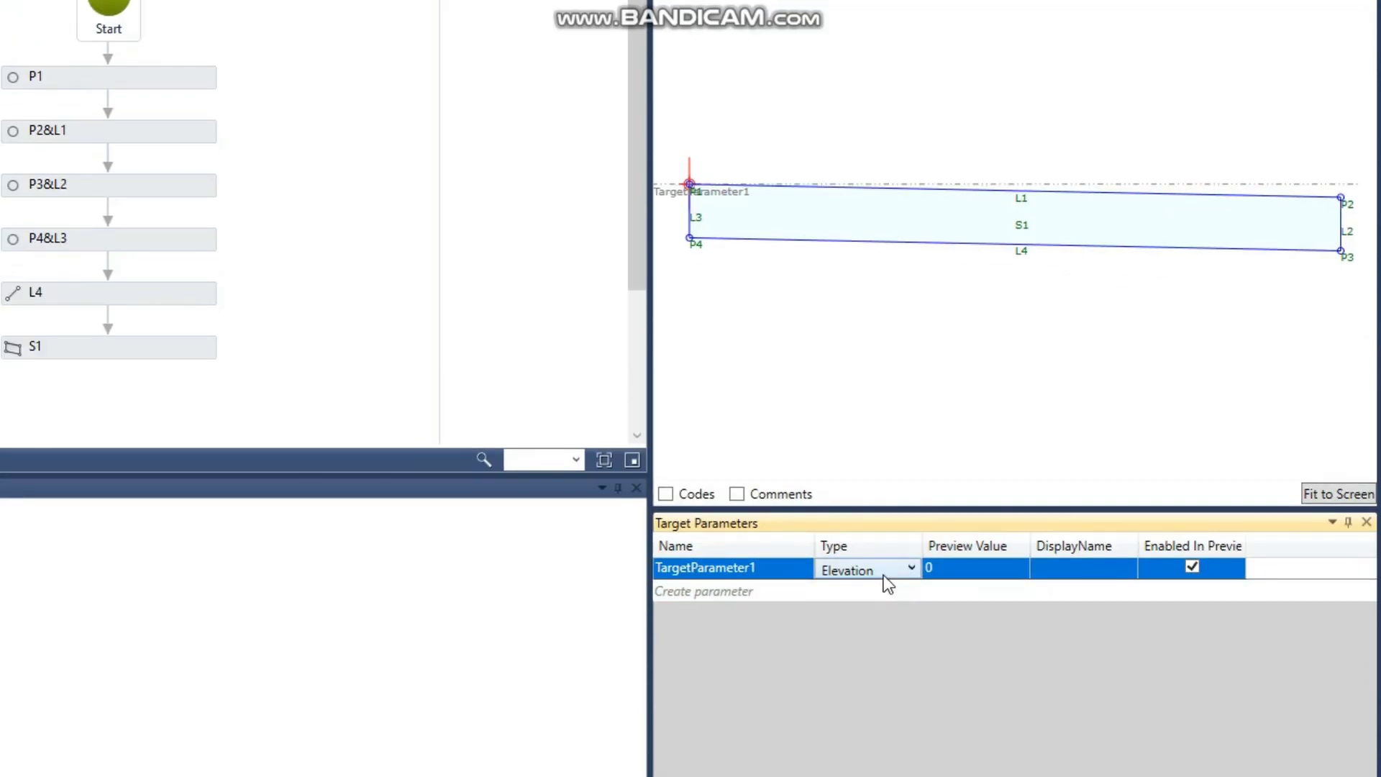
Name the elevation target parameter ETWELE and give it the display name ETW ELEVATION.
{"action": "left_click", "coordinate": [773, 569]}
{"action": "left_click", "coordinate": [768, 568]}
{"action": "left_click", "coordinate": [768, 568]}
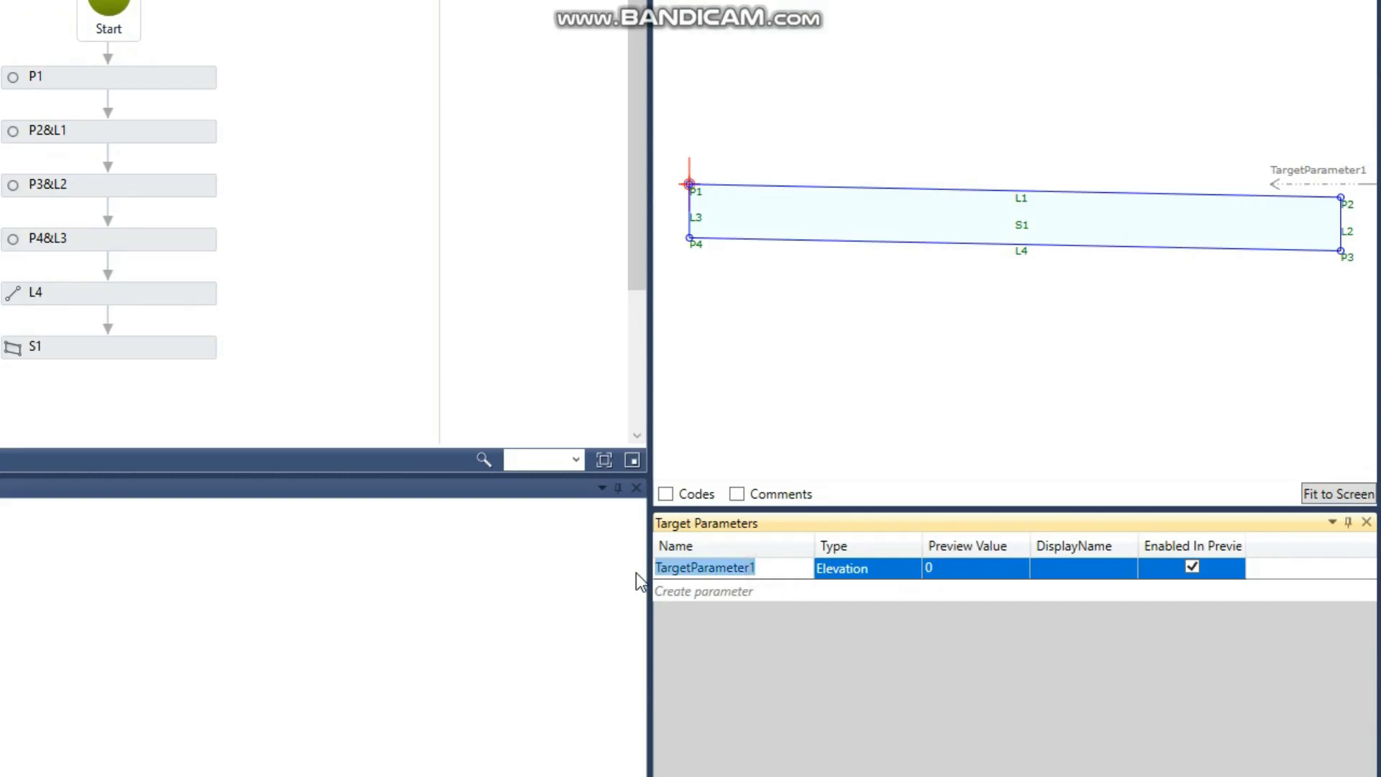
{"action": "type", "text": "E"}
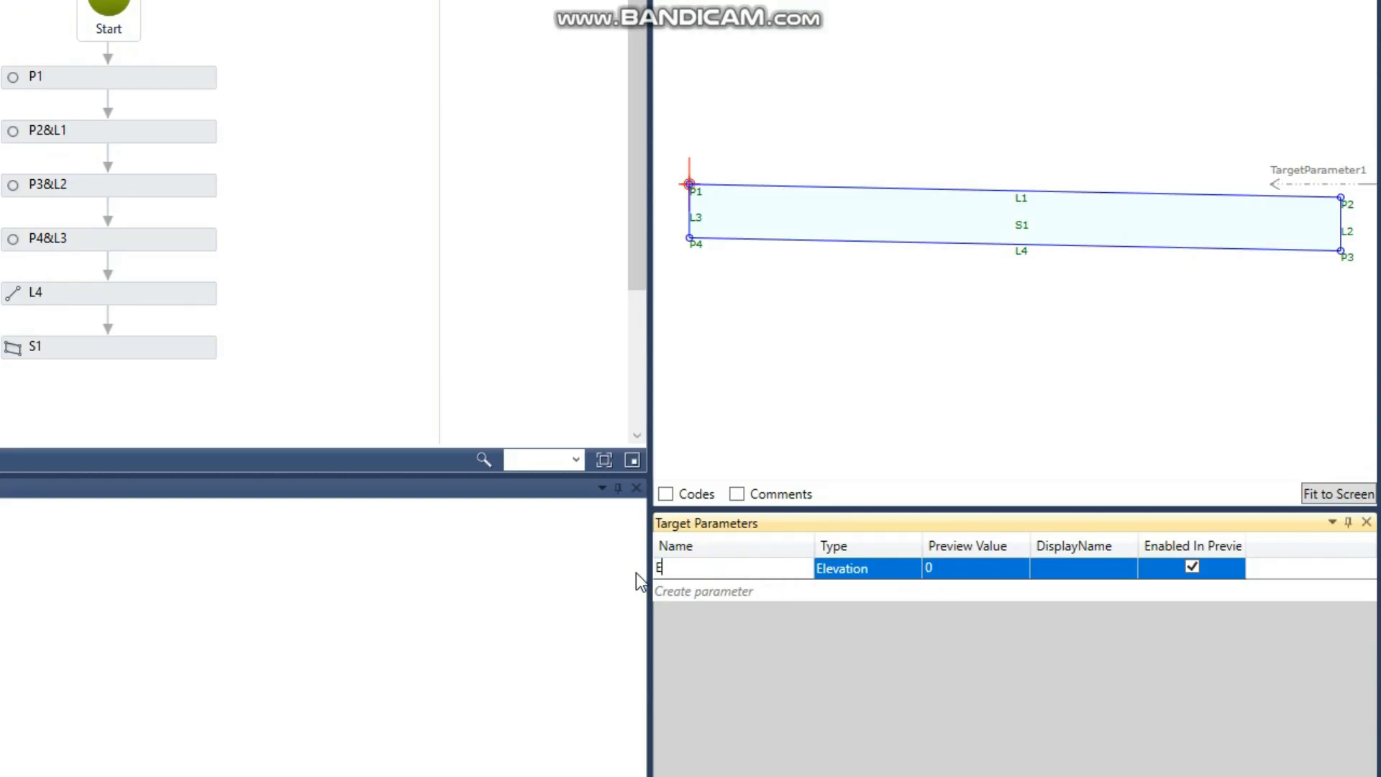
{"action": "type", "text": "TWELE"}
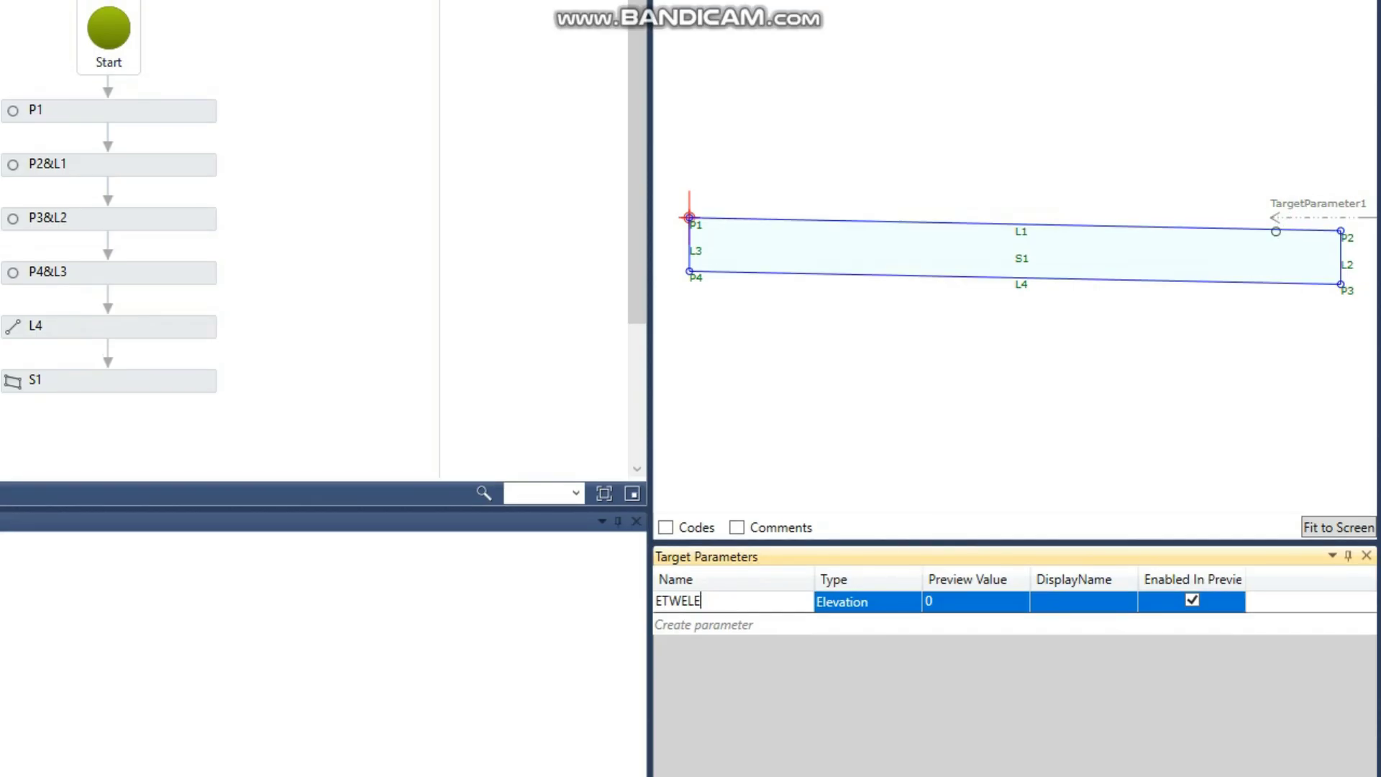
{"action": "left_click", "coordinate": [1083, 601]}
{"action": "left_click", "coordinate": [1083, 602]}
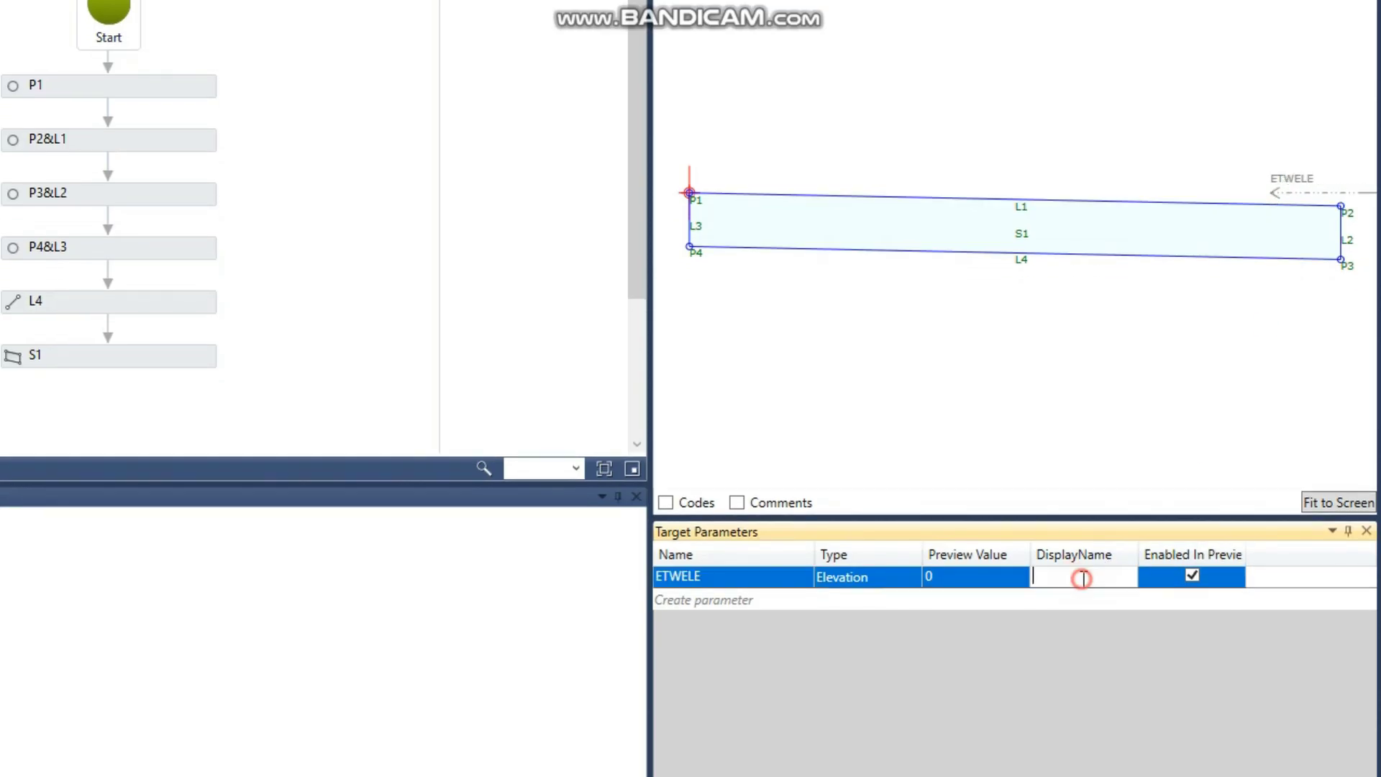
{"action": "type", "text": "ETW ELEVATION"}
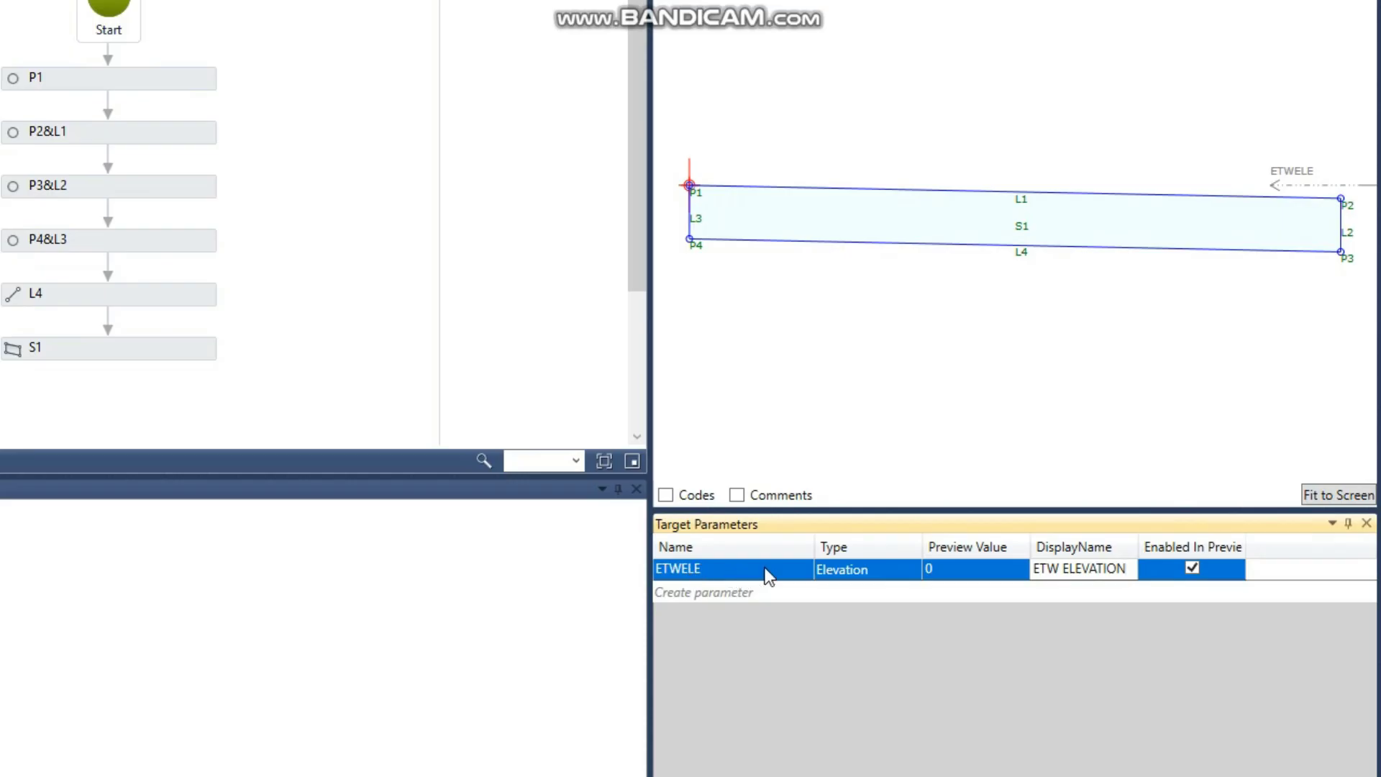
Try a preview value of 1 for the ETWELE target, and change it to 0.5.
{"action": "left_click", "coordinate": [935, 567]}
{"action": "left_click", "coordinate": [936, 568]}
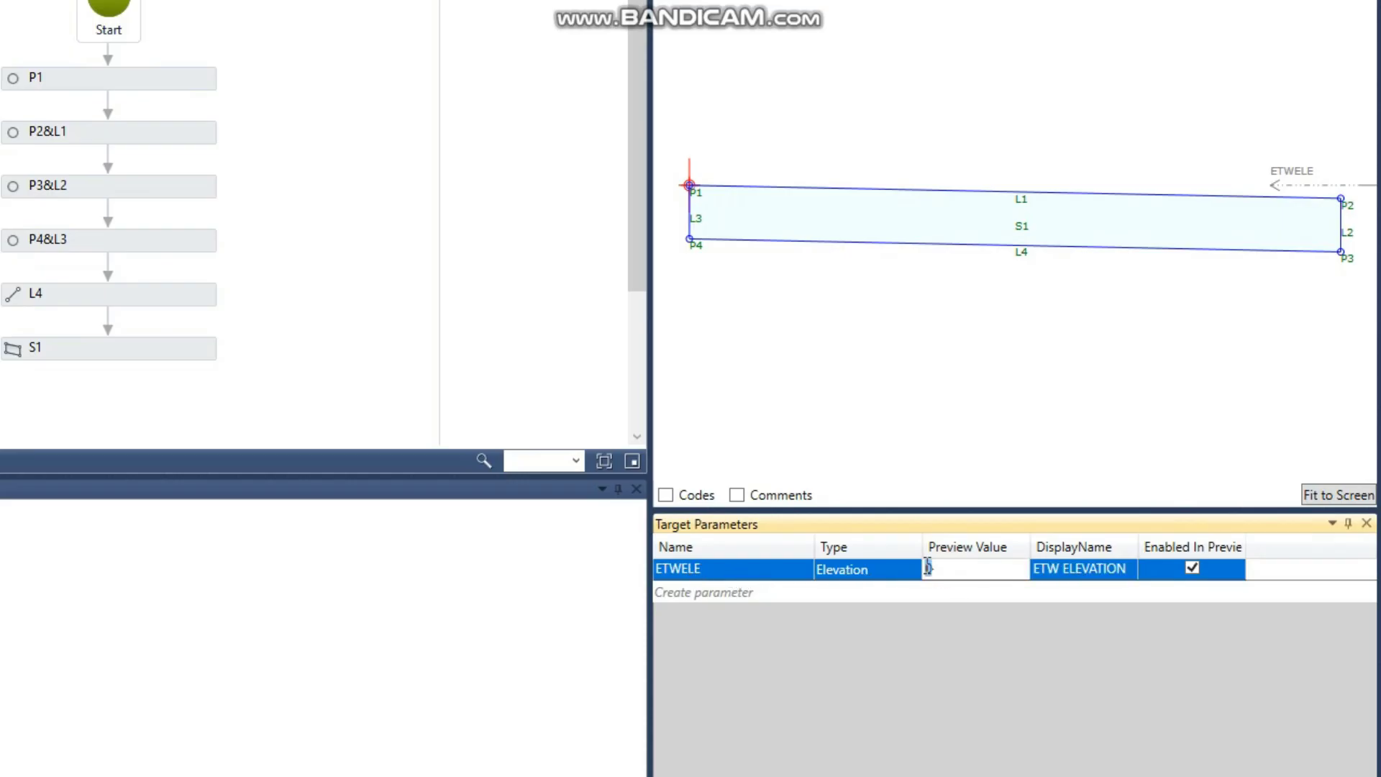
{"action": "type", "text": "1"}
{"action": "left_click", "coordinate": [1292, 567]}
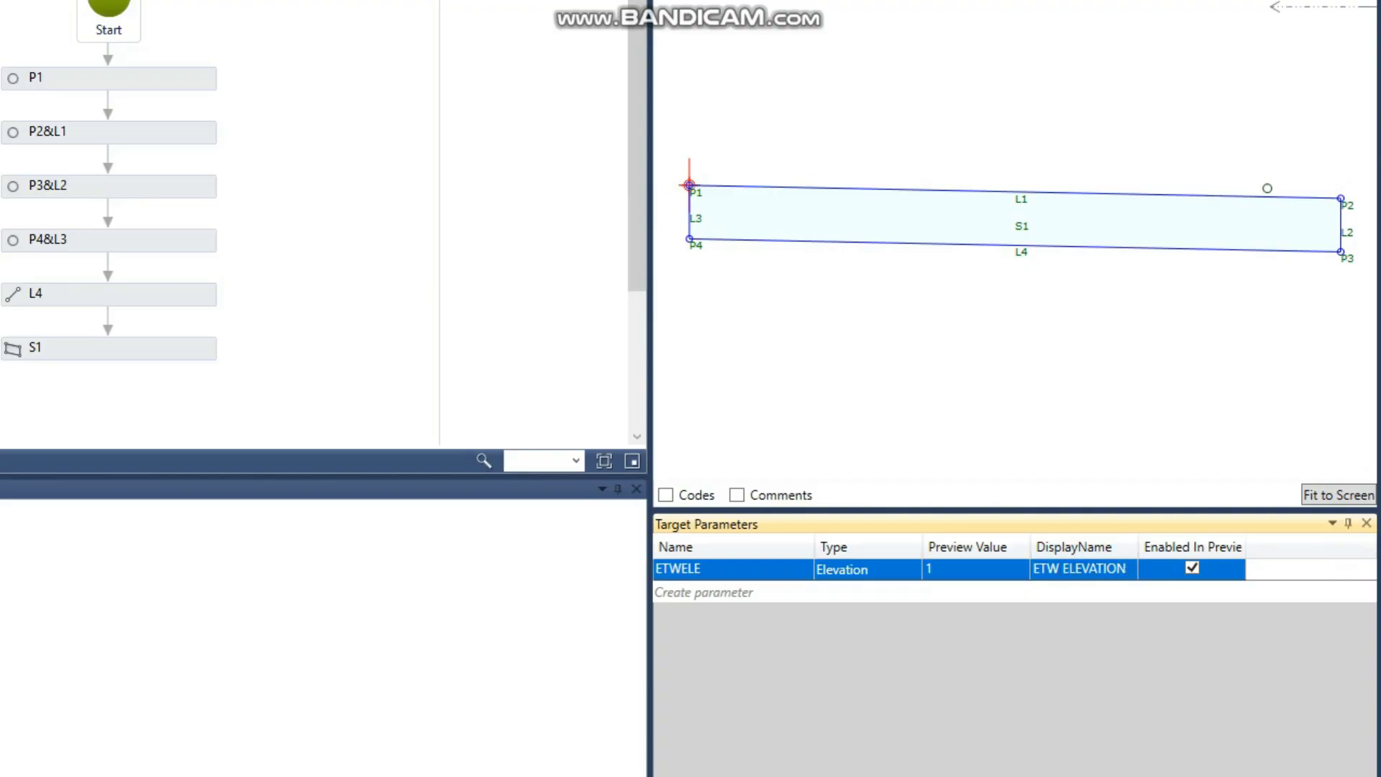
{"action": "left_click", "coordinate": [963, 568]}
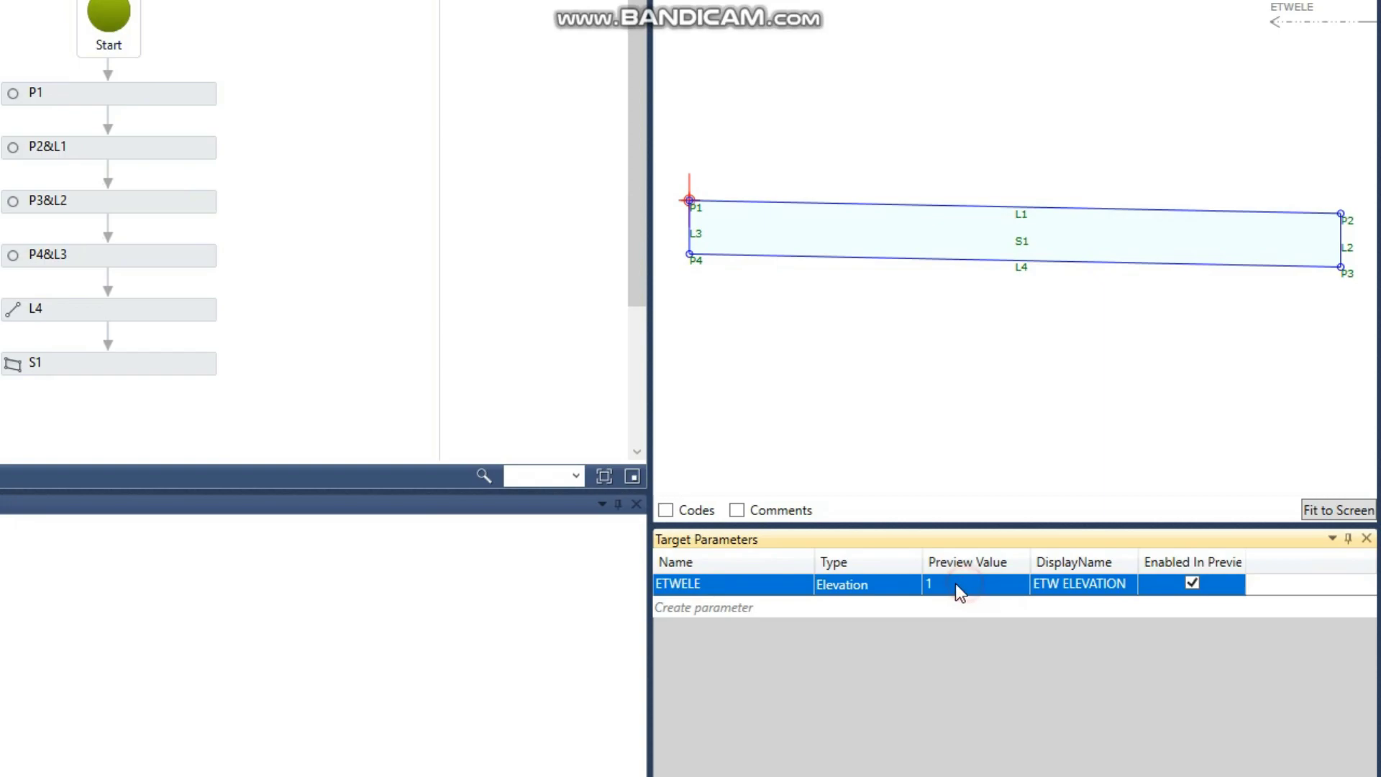
{"action": "key", "text": "BackSpace"}
{"action": "type", "text": ".5"}
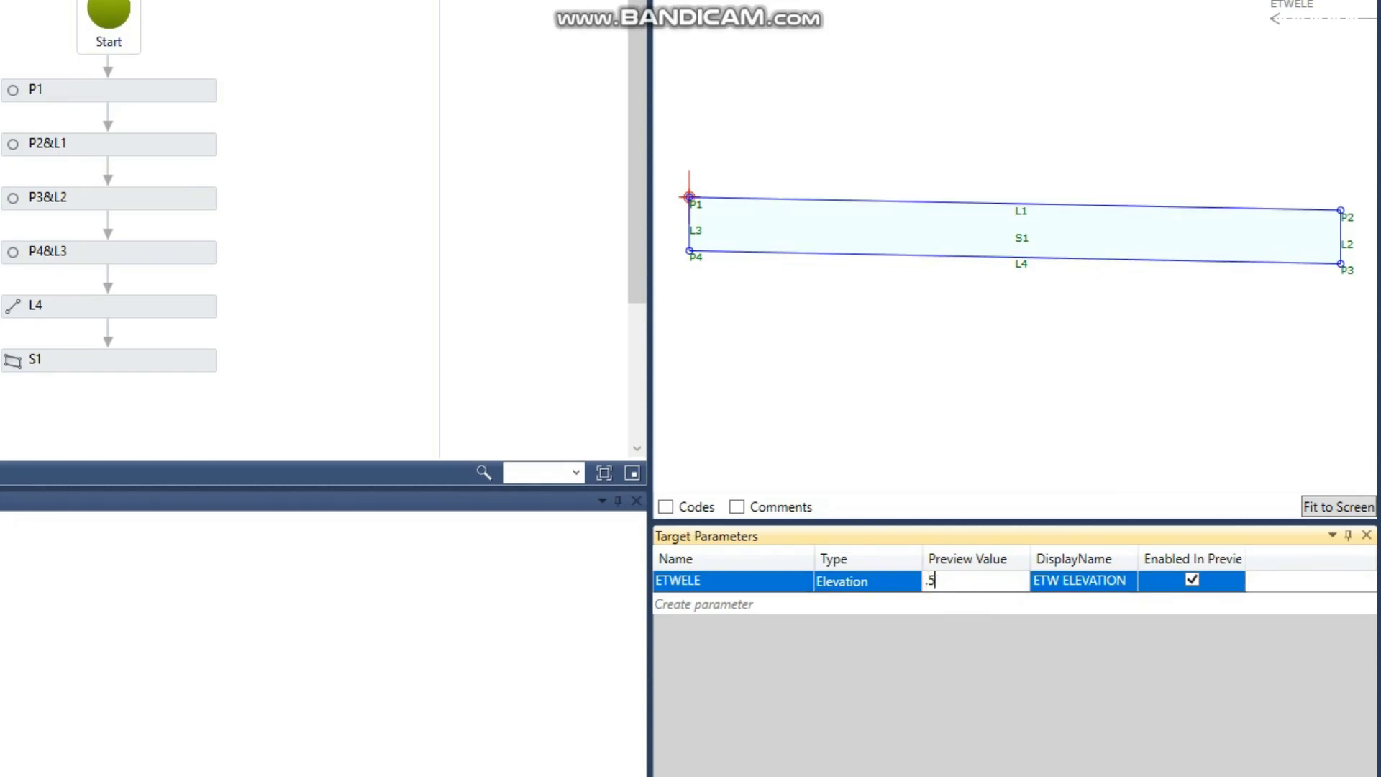
{"action": "left_click", "coordinate": [1041, 574]}
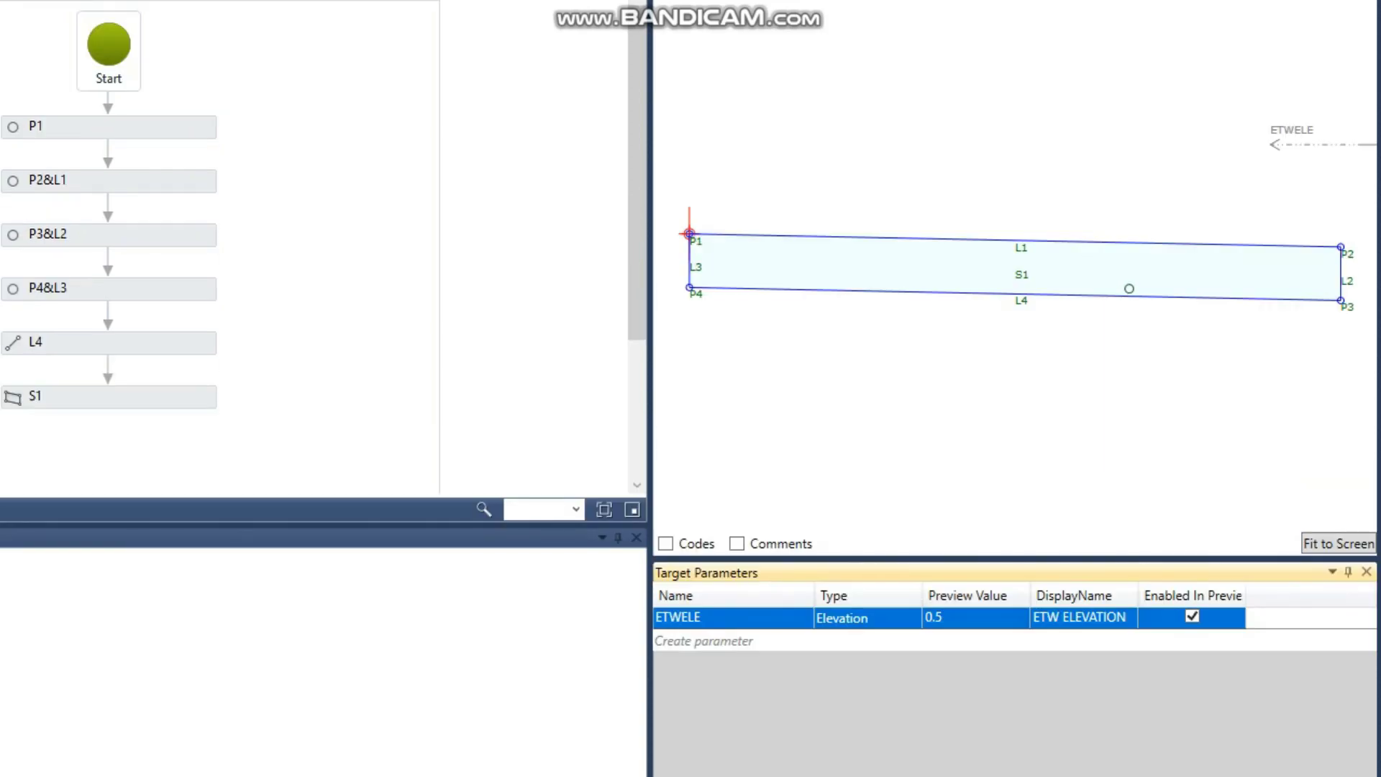
Assign ETWELE as the elevation target of point P2 in the P2&L1 element.
{"action": "left_click", "coordinate": [909, 293]}
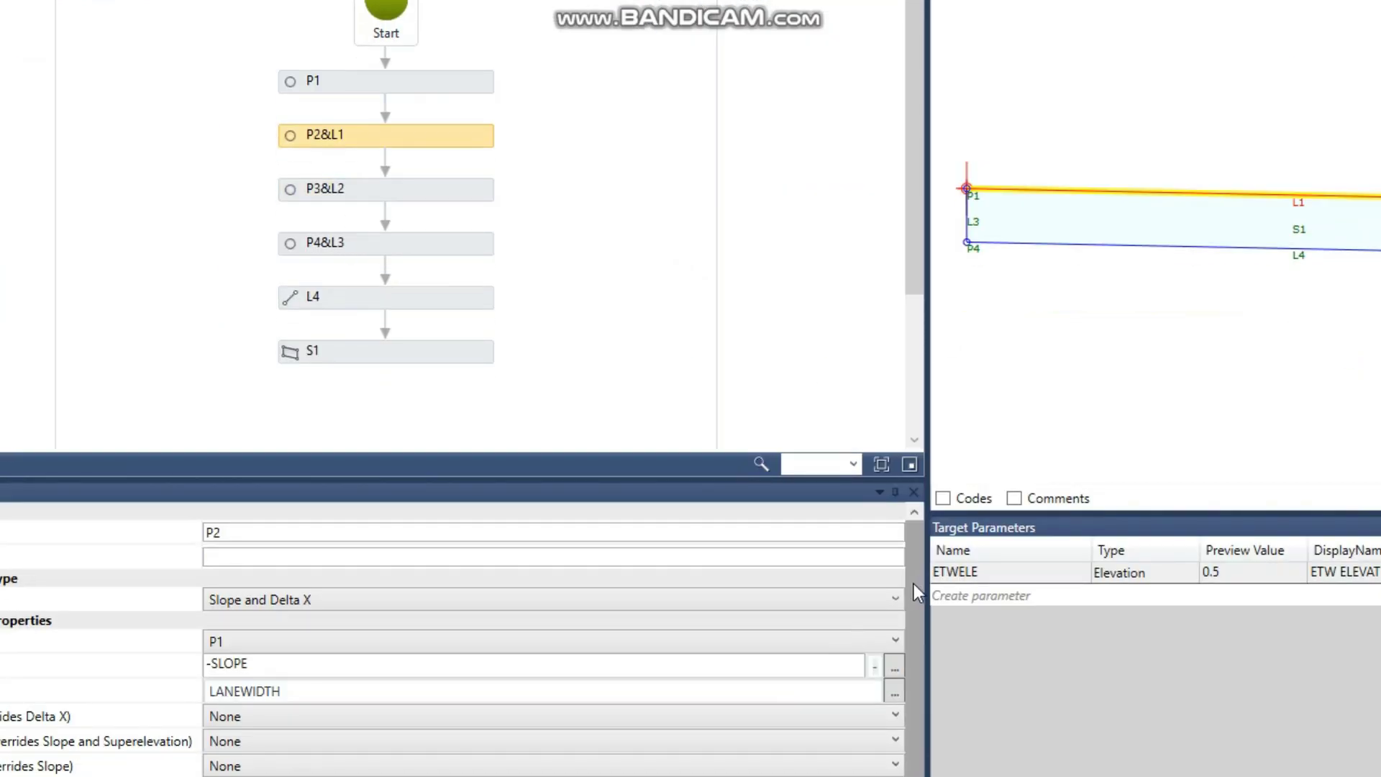
{"action": "scroll", "coordinate": [914, 583], "scroll_direction": "down", "scroll_amount": 2}
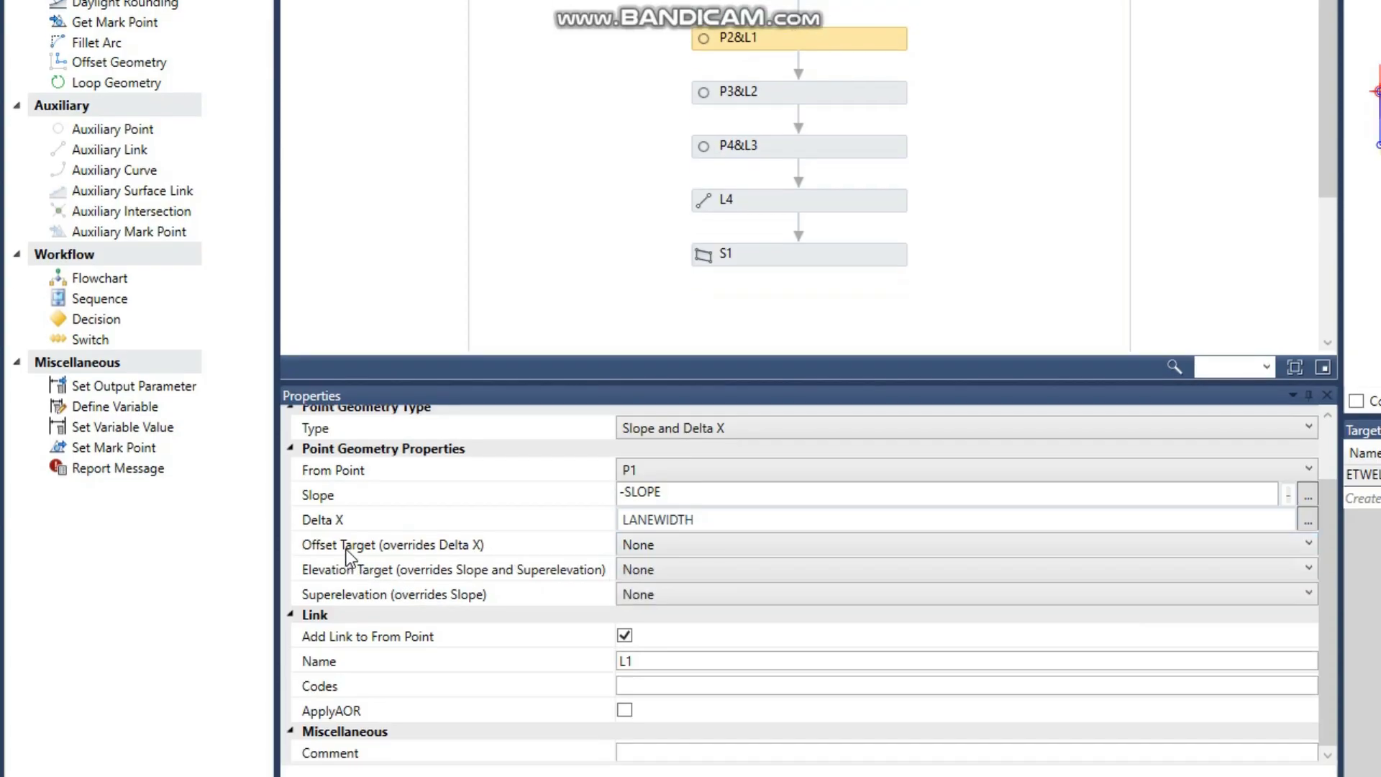
{"action": "left_click", "coordinate": [353, 573]}
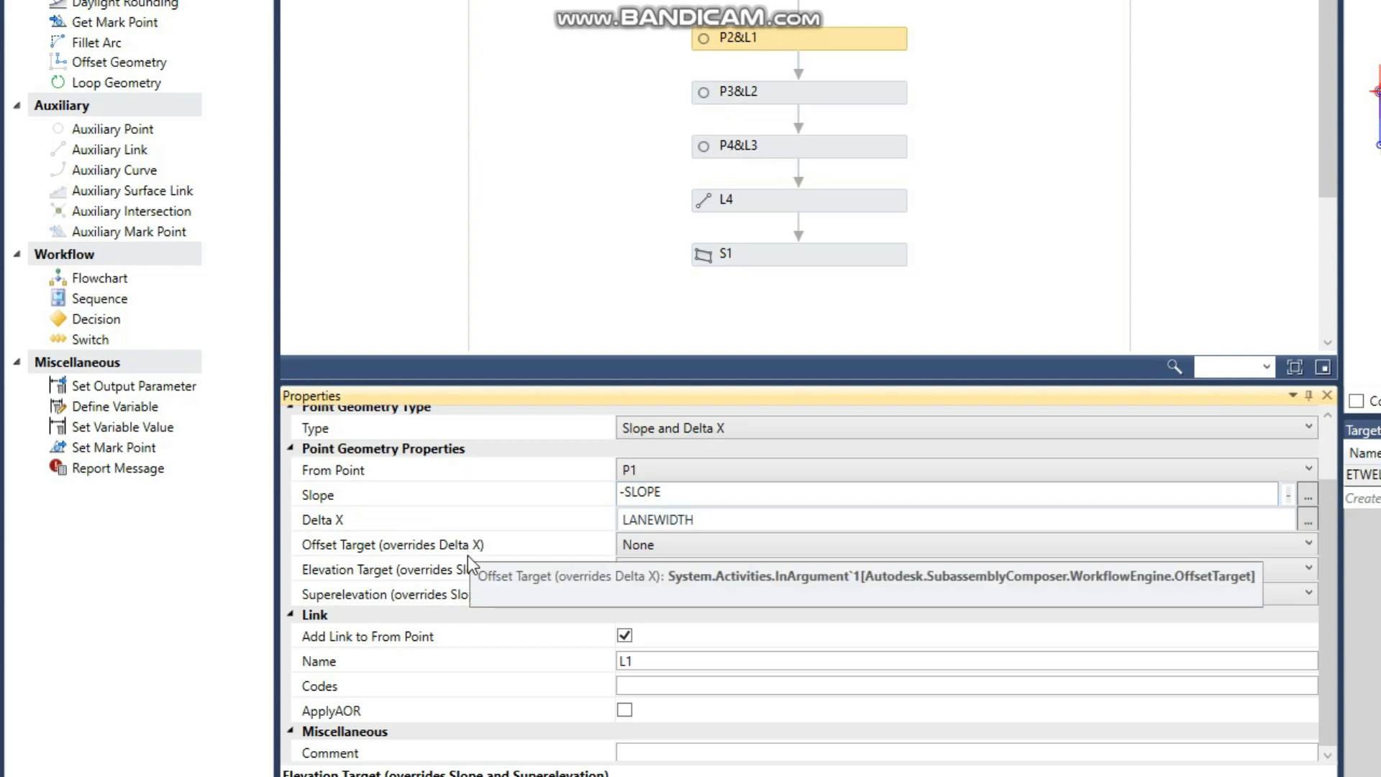
{"action": "left_click", "coordinate": [702, 569]}
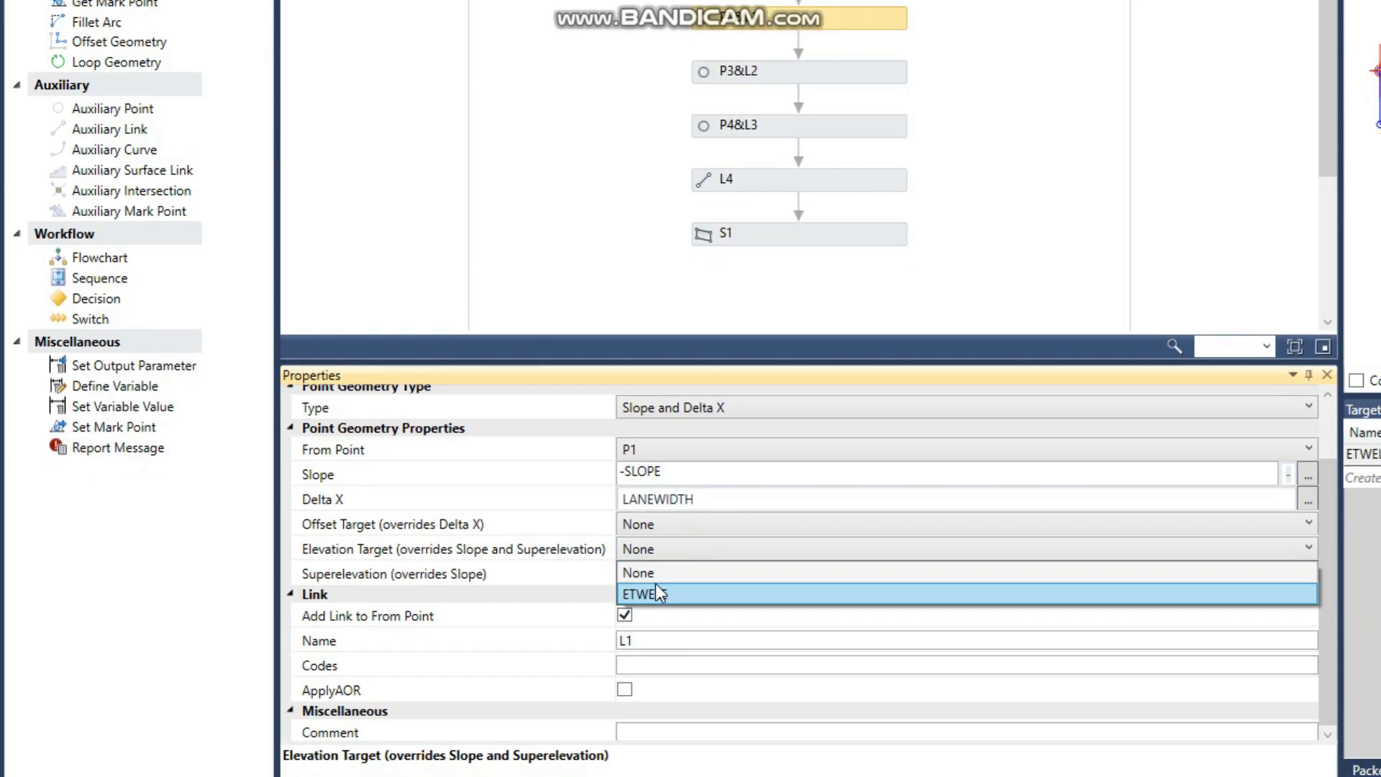
{"action": "left_click", "coordinate": [656, 586]}
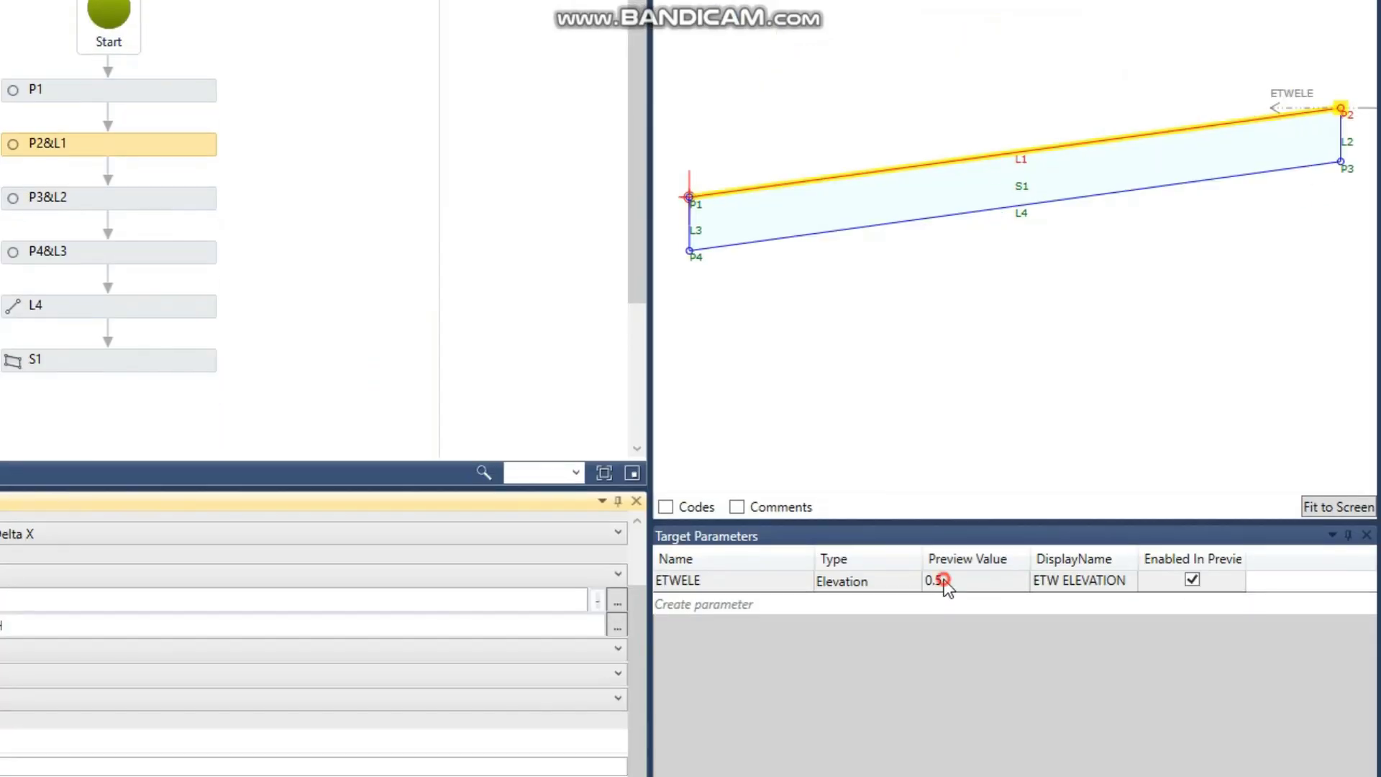
Set the preview value of the ETWELE target parameter to 0.25.
{"action": "double_click", "coordinate": [1036, 442]}
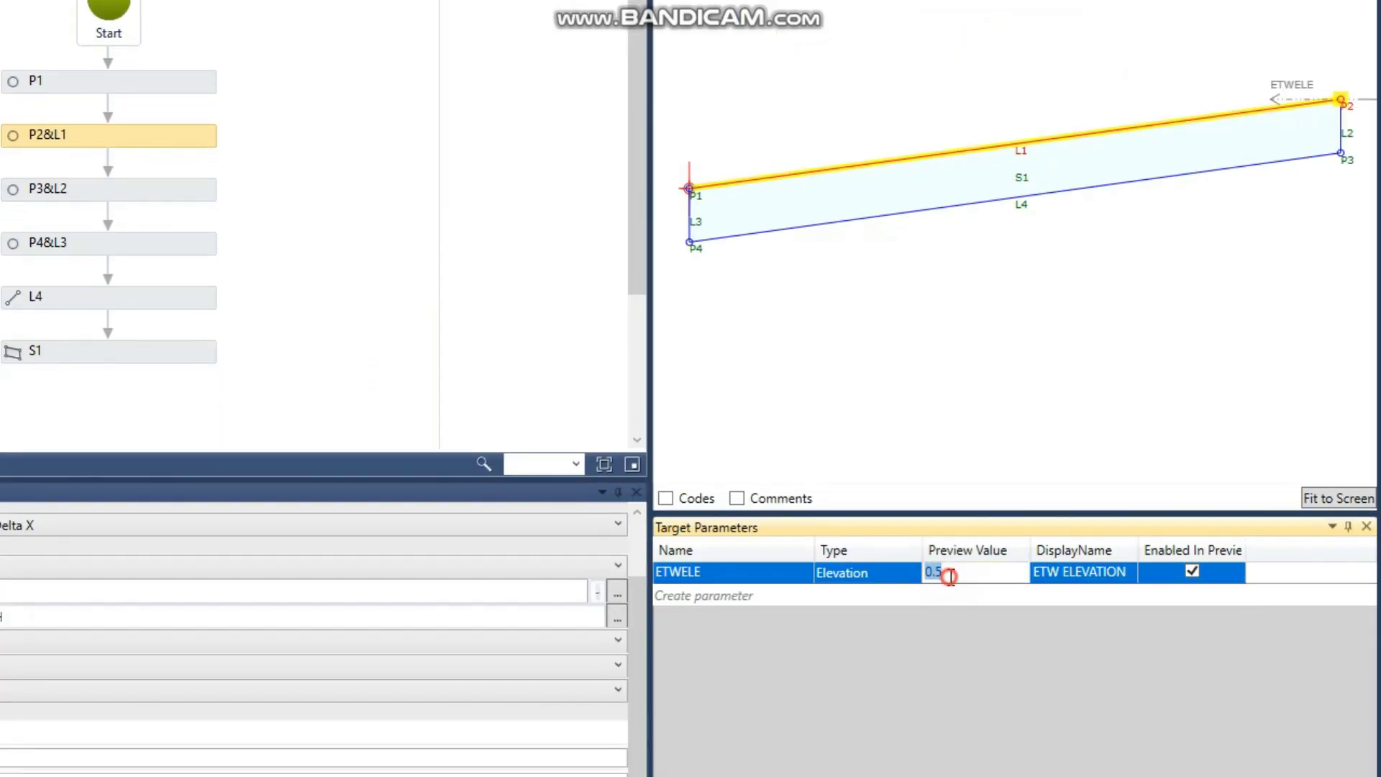
{"action": "type", "text": "0.25"}
{"action": "key", "text": "Return"}
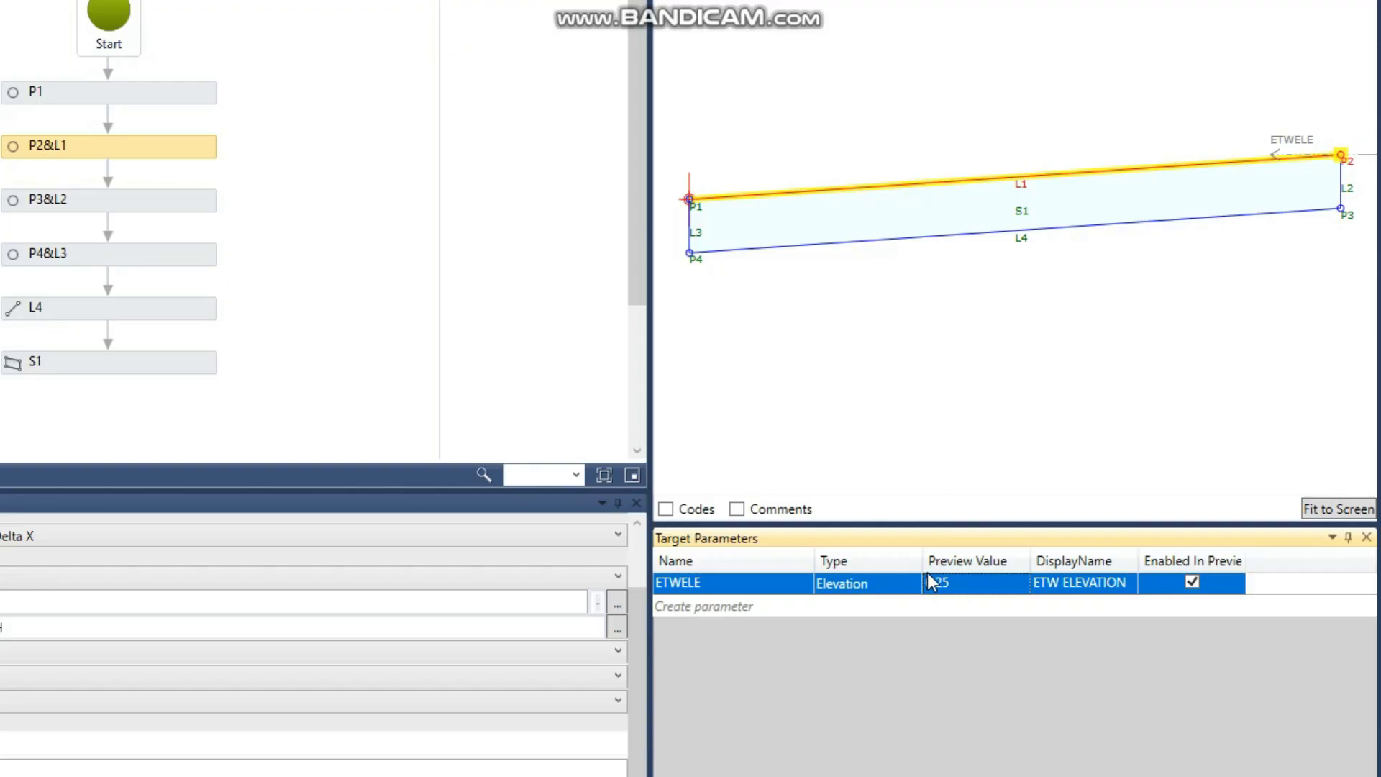
Add a second target parameter named ETWOFF and set its type to Offset.
{"action": "left_click", "coordinate": [743, 581]}
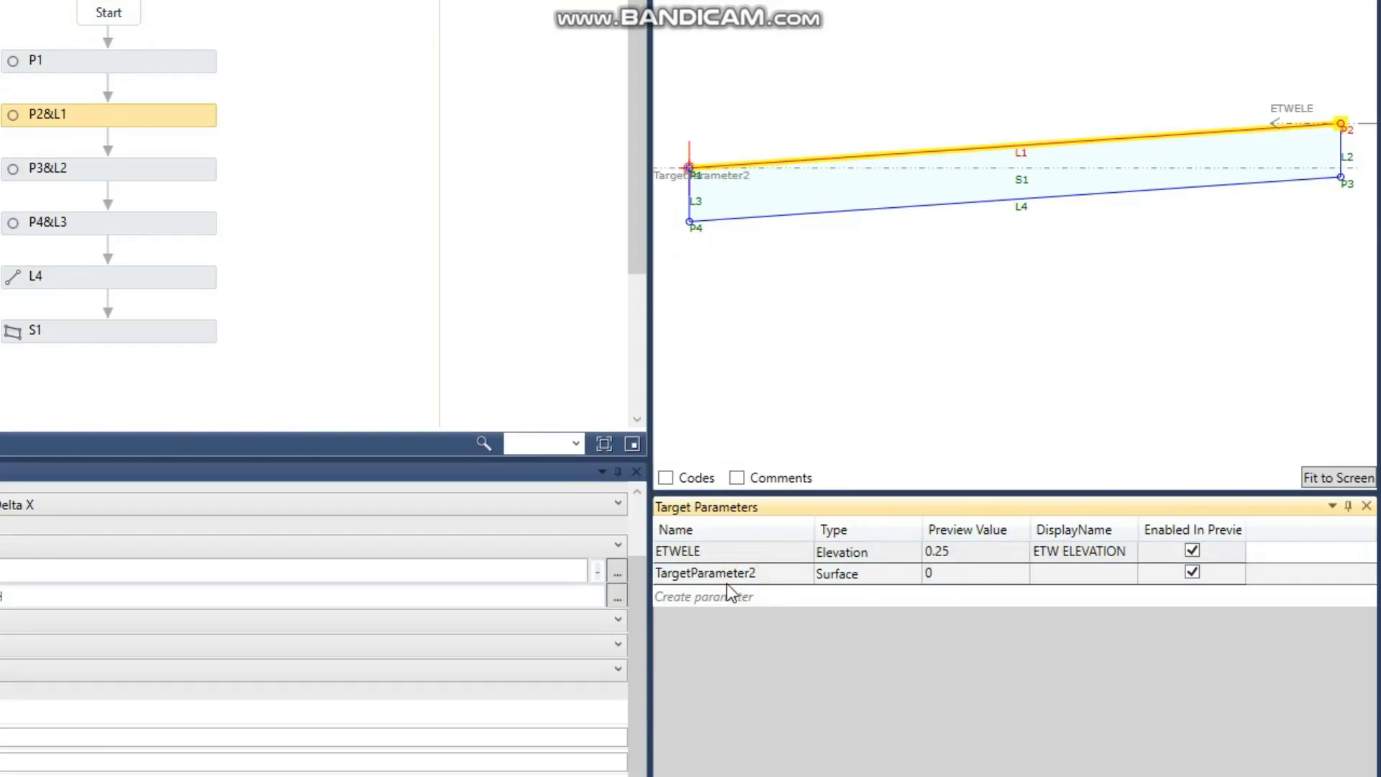
{"action": "left_click", "coordinate": [713, 588]}
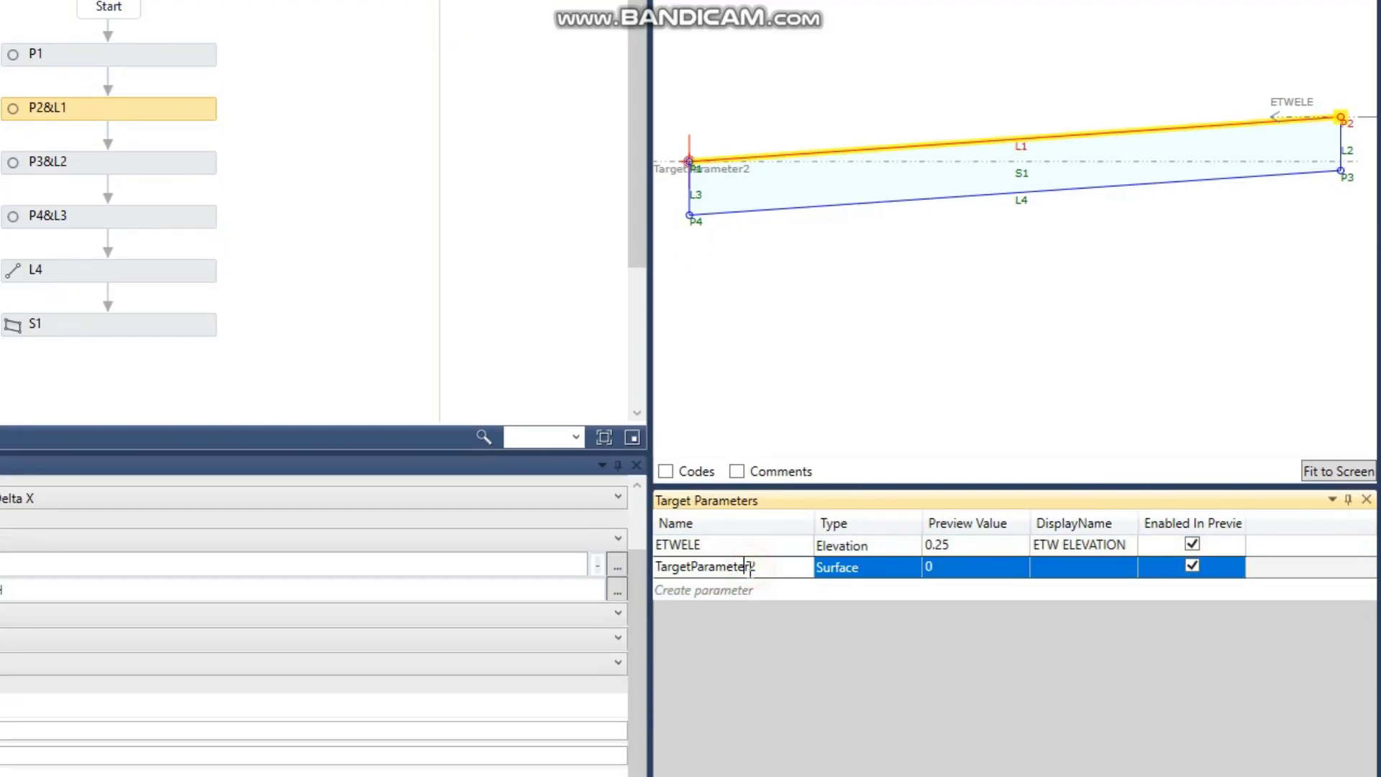
{"action": "left_click", "coordinate": [657, 568]}
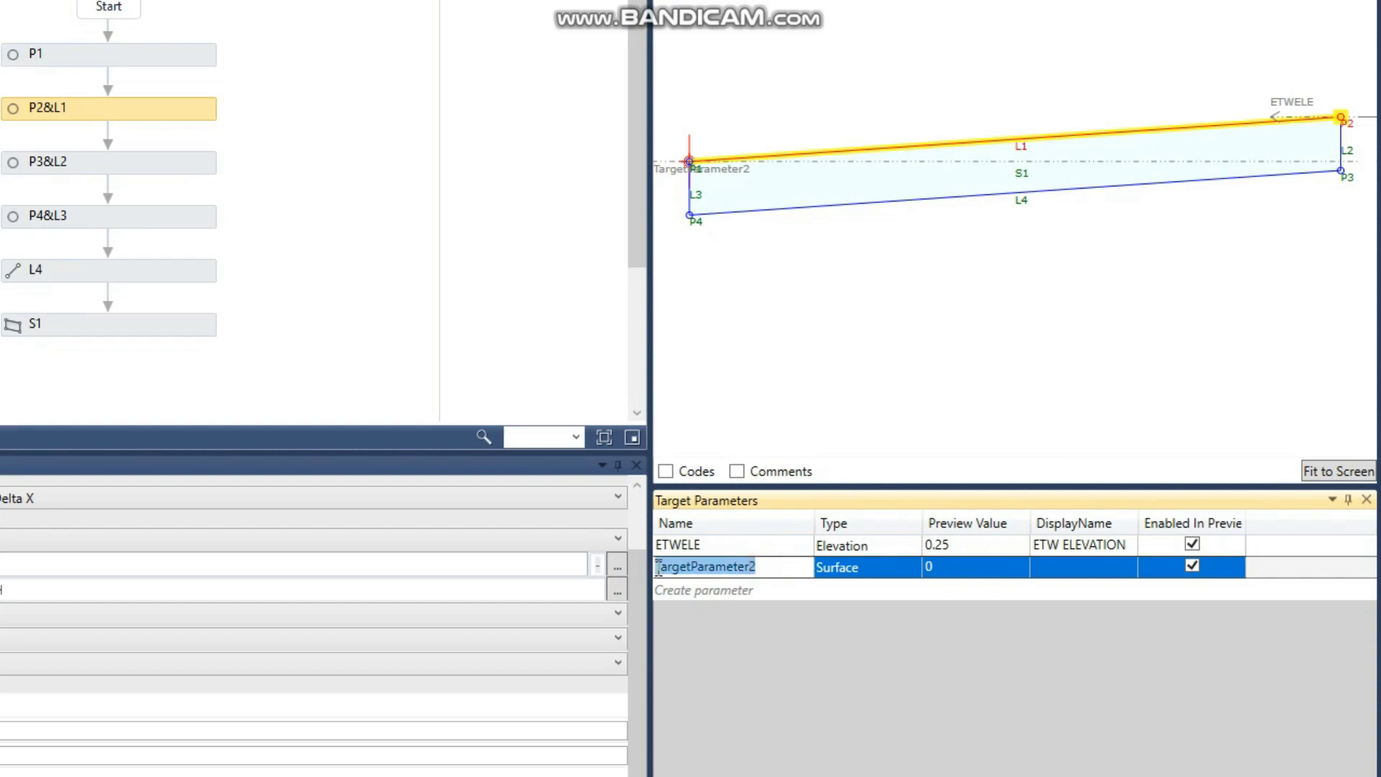
{"action": "type", "text": "ETWOFF"}
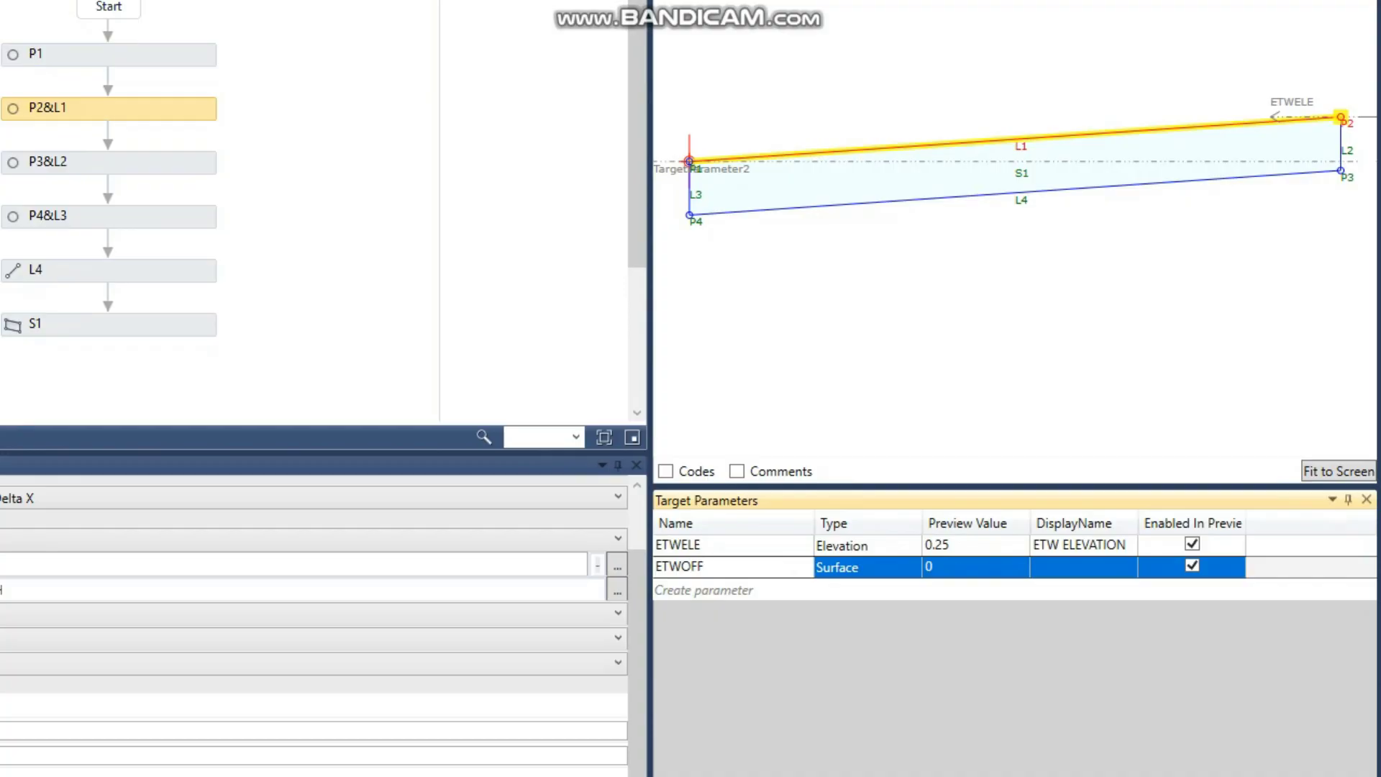
{"action": "left_click", "coordinate": [872, 568]}
{"action": "left_click", "coordinate": [871, 568]}
{"action": "left_click", "coordinate": [871, 613]}
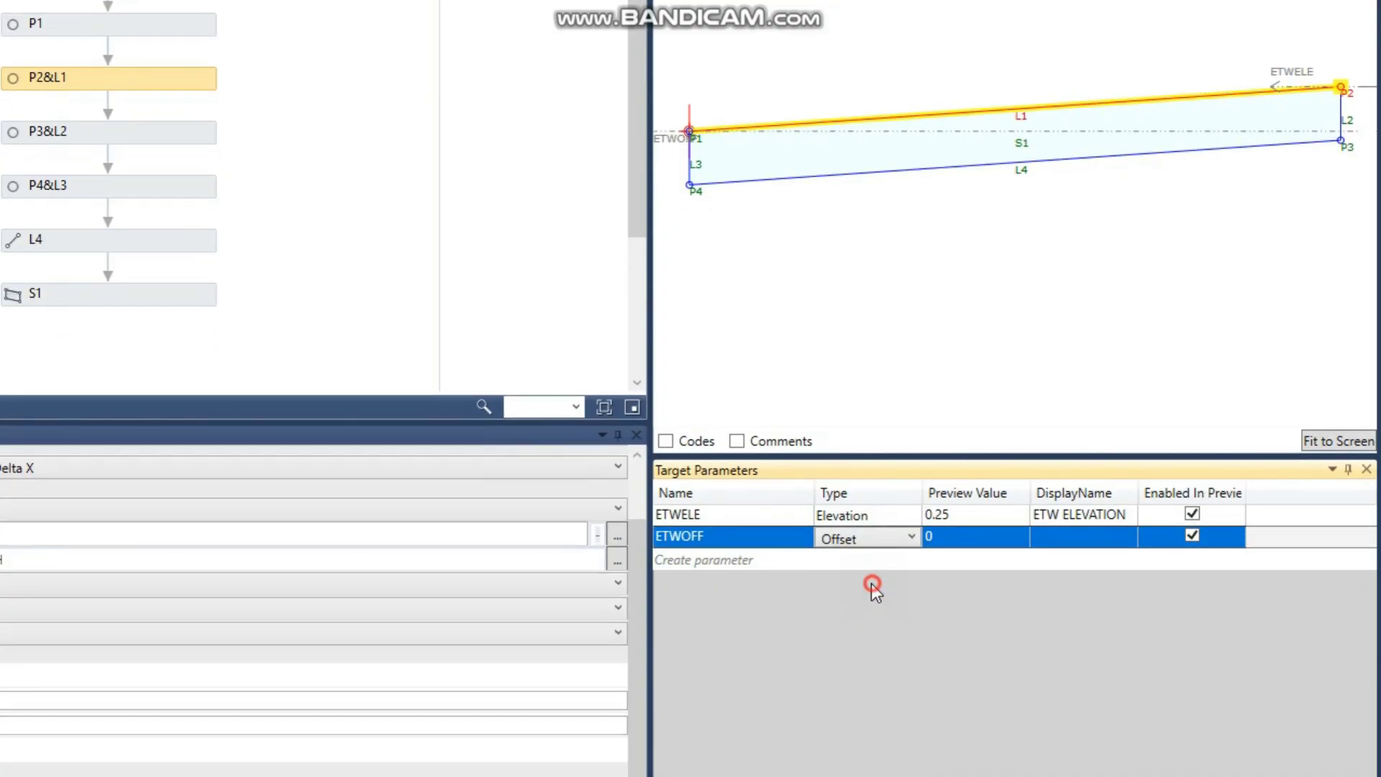
Give the ETWOFF target a preview value of 4 and the display name ETW OFFSET, and fit the preview to the screen.
{"action": "left_click", "coordinate": [947, 538]}
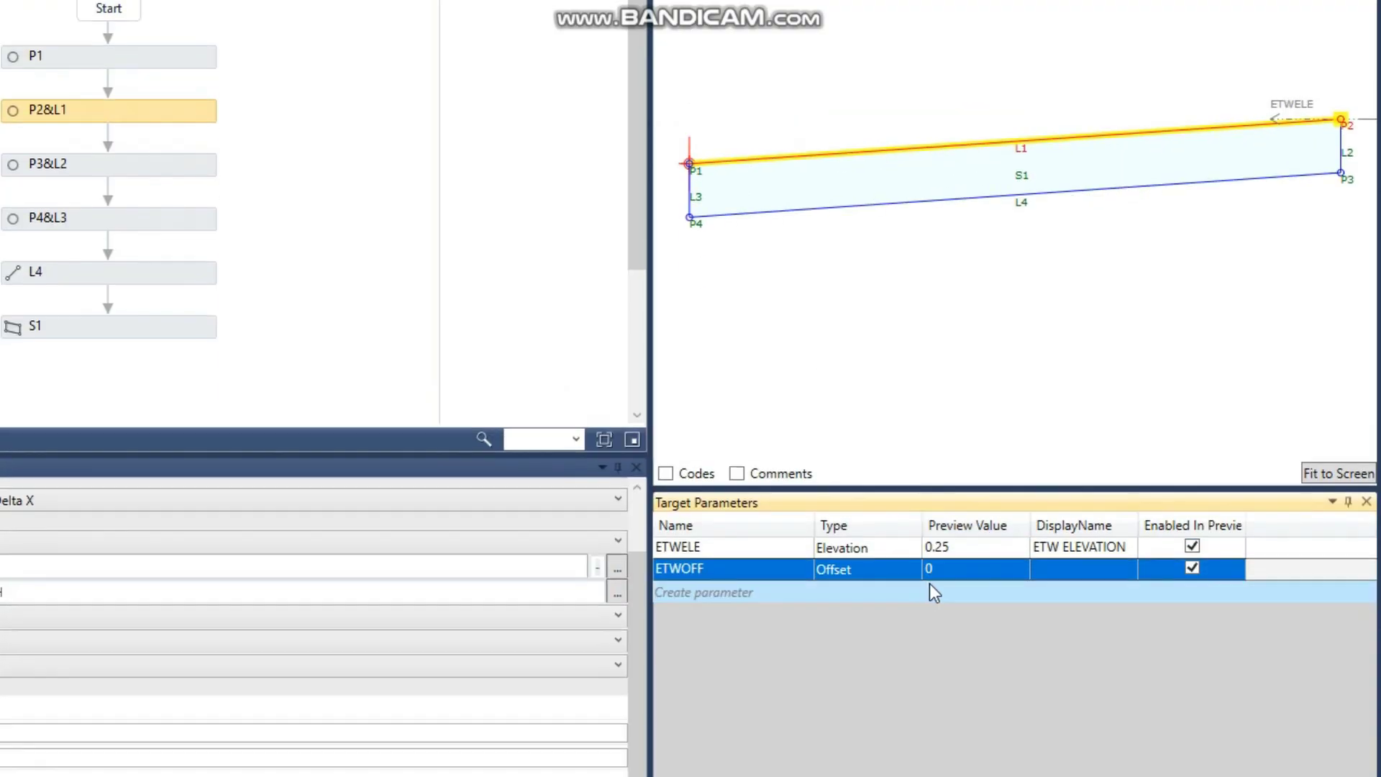
{"action": "left_click", "coordinate": [938, 594]}
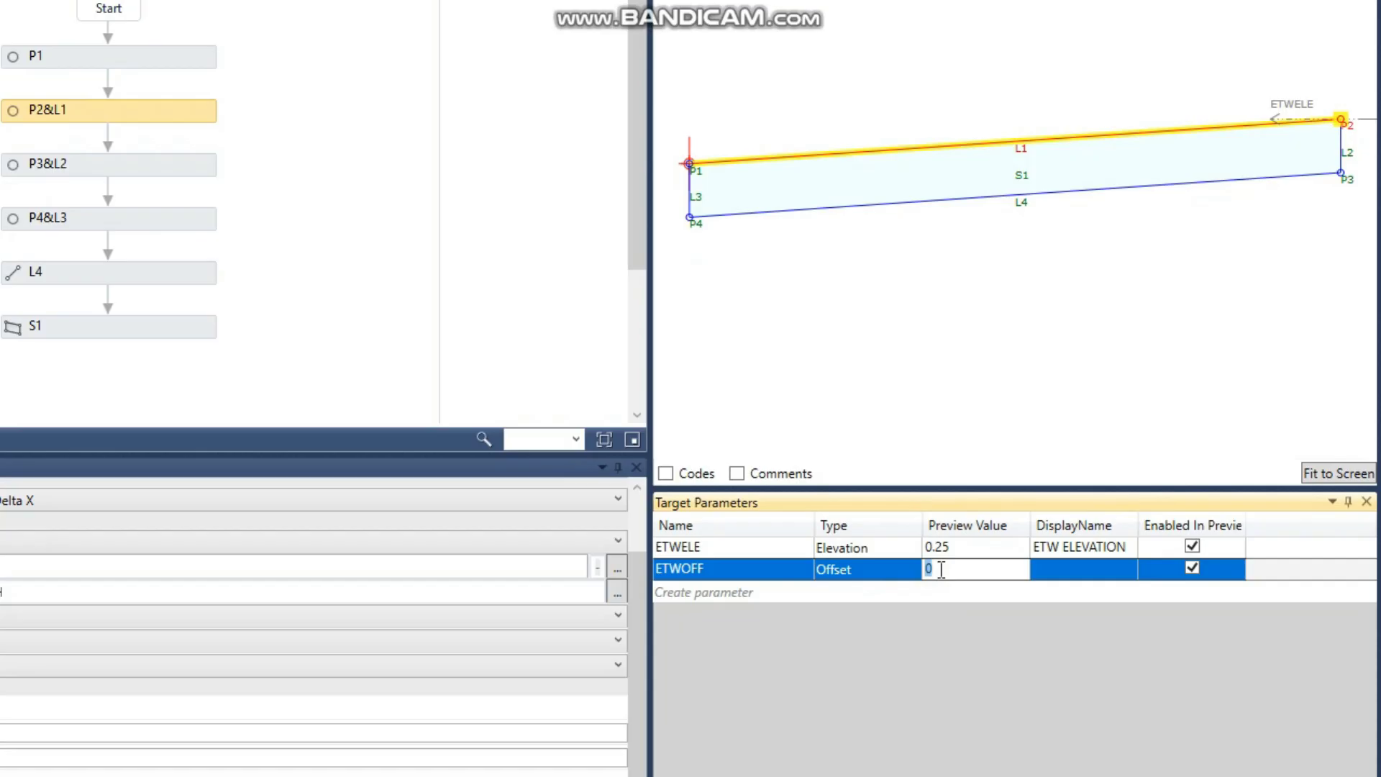
{"action": "type", "text": "4"}
{"action": "left_click", "coordinate": [1076, 575]}
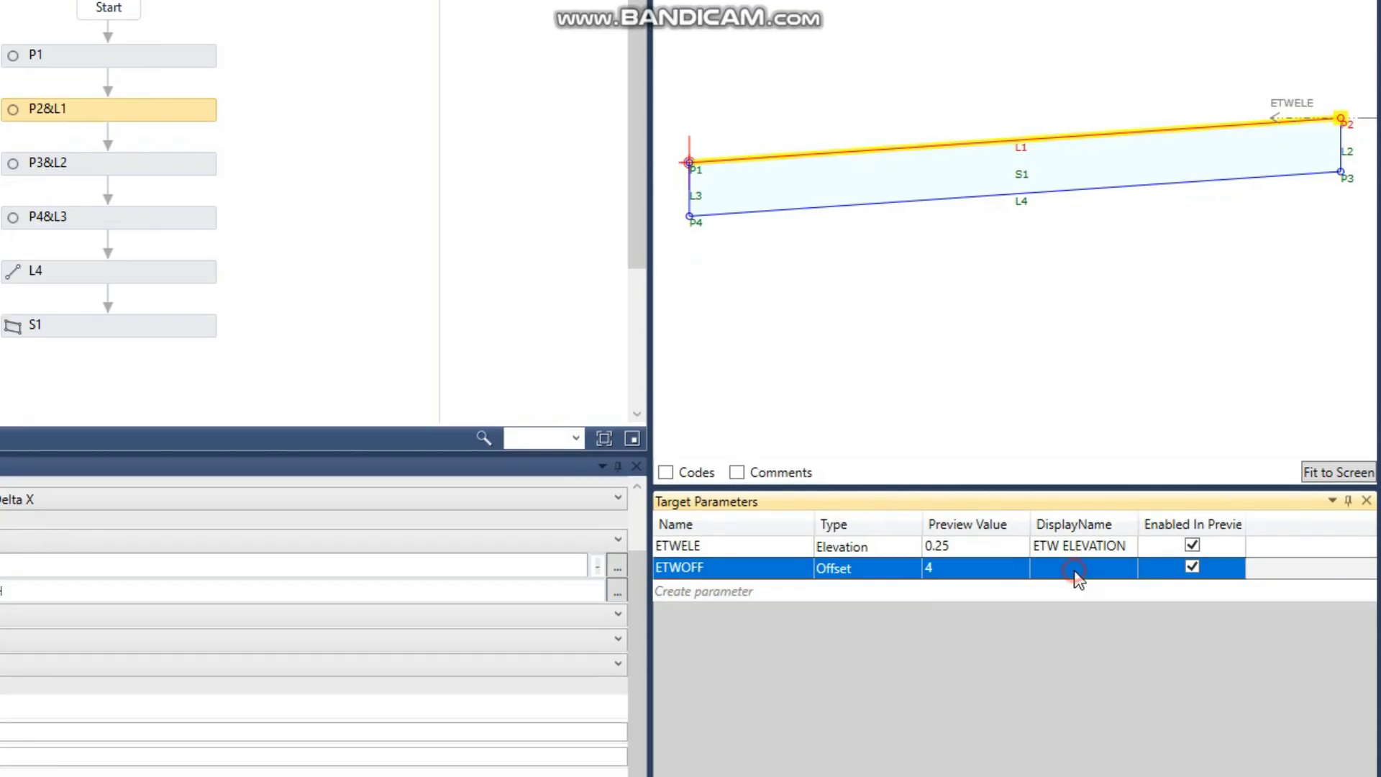
{"action": "left_click", "coordinate": [1079, 567]}
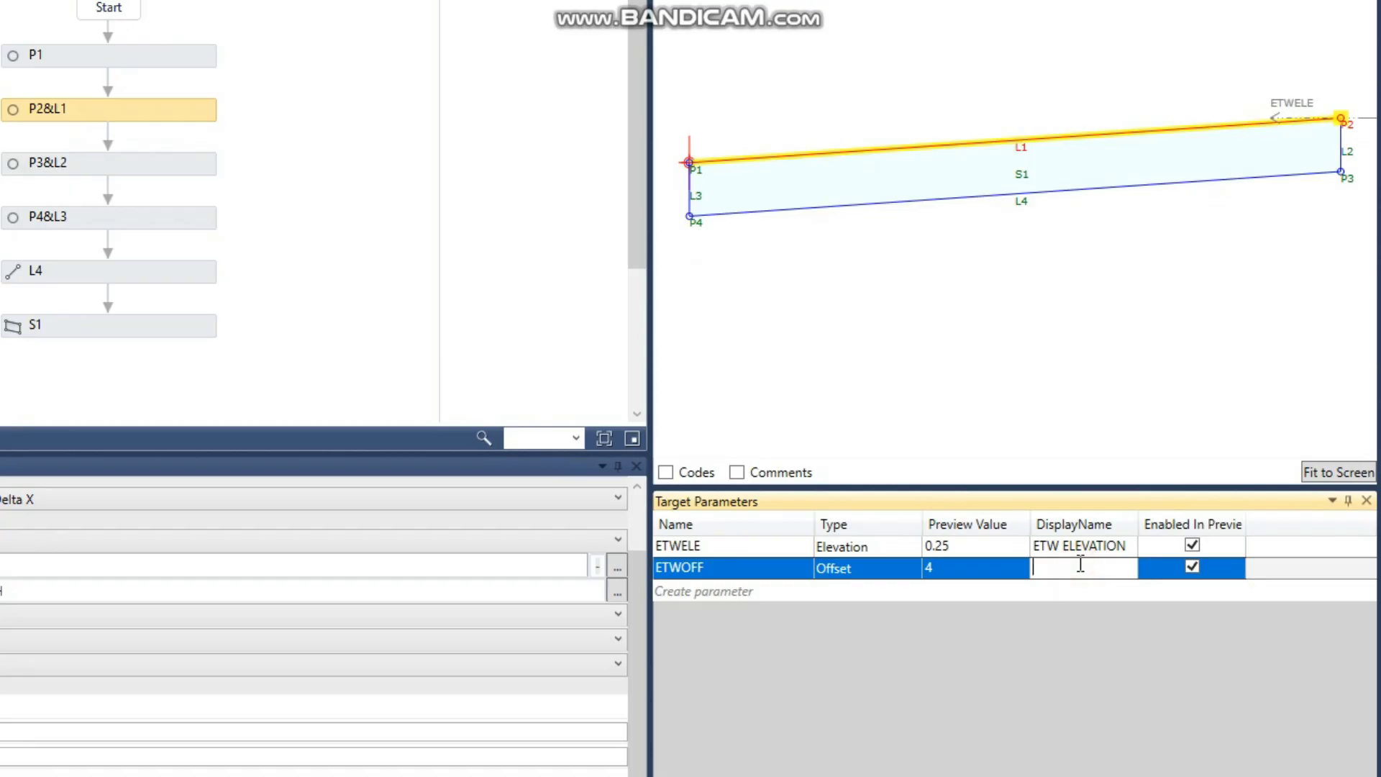
{"action": "type", "text": "ETW OFFSET"}
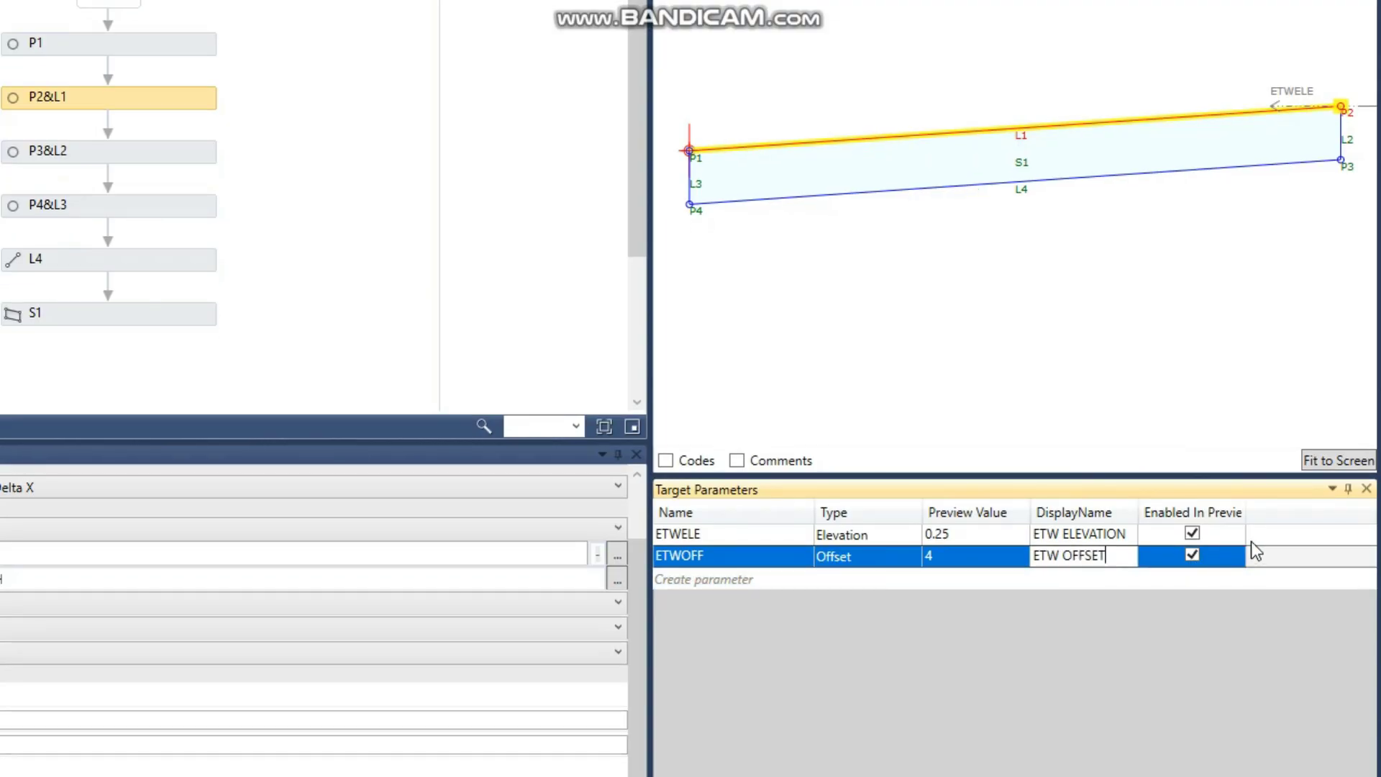
{"action": "left_click", "coordinate": [1326, 460]}
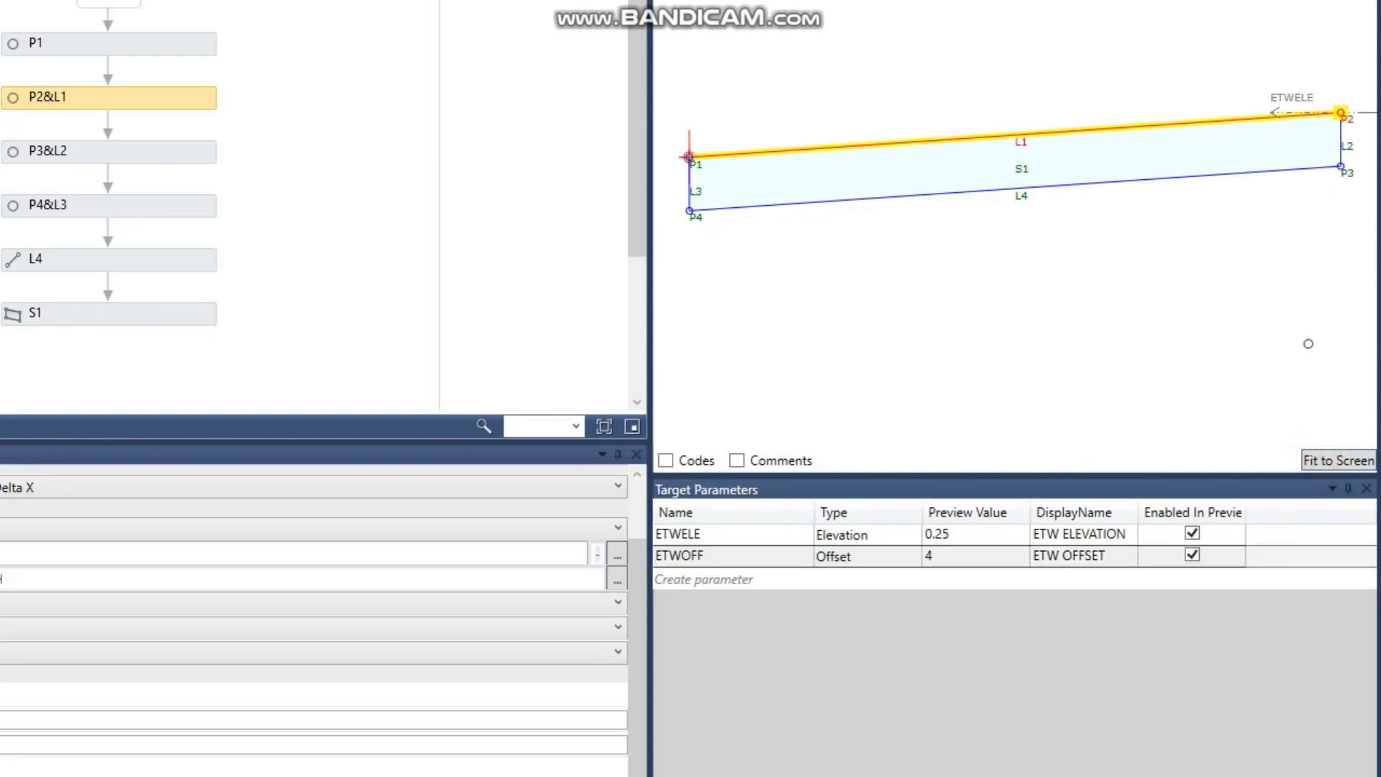
Set the preview value of the ETWOFF target parameter to 2.
{"action": "left_click", "coordinate": [951, 556]}
{"action": "left_click", "coordinate": [950, 557]}
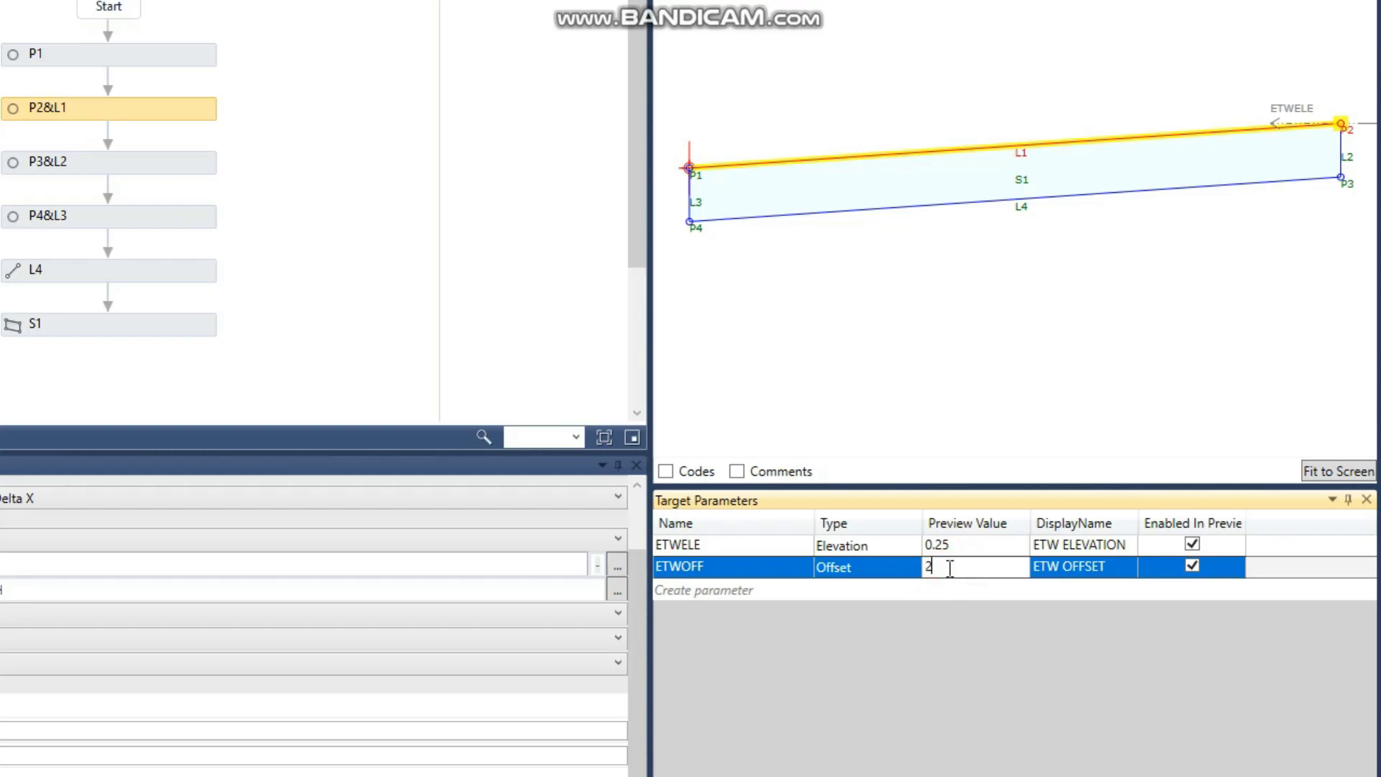
{"action": "key", "text": "Return"}
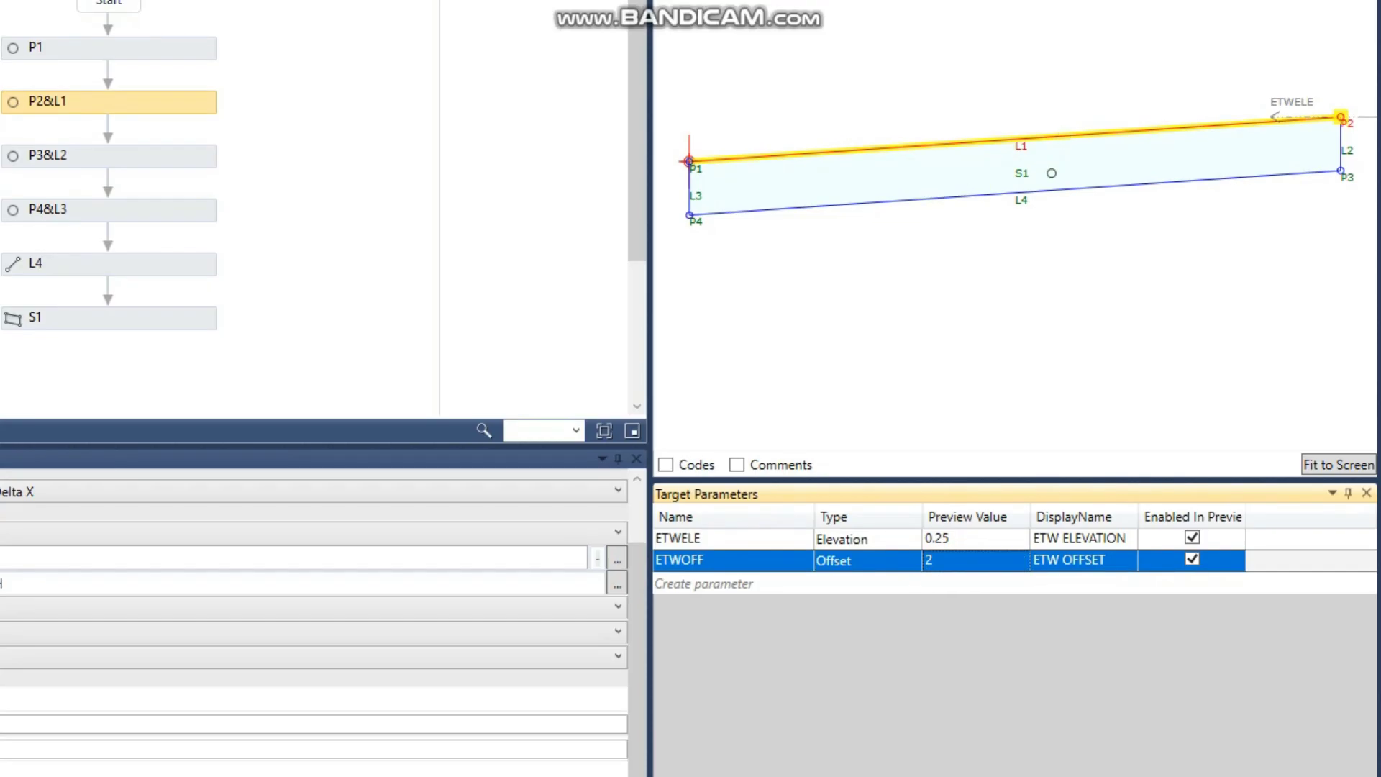
{"action": "left_click", "coordinate": [1048, 168]}
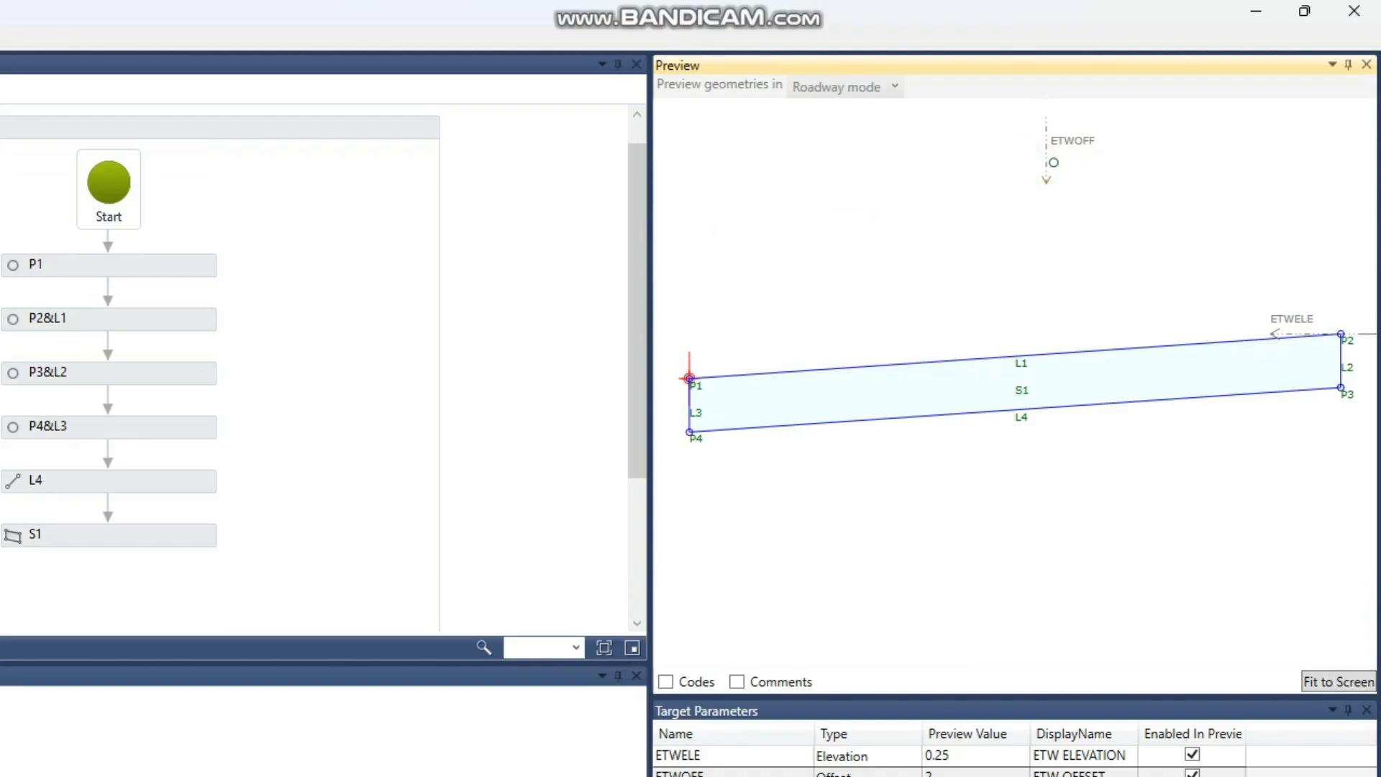
Move the ETWOFF target marker in the preview to an offset of about 3.21.
{"action": "mouse_move", "coordinate": [1045, 180]}
{"action": "left_mouse_down"}
{"action": "mouse_move", "coordinate": [1079, 185]}
{"action": "mouse_move", "coordinate": [949, 190]}
{"action": "mouse_move", "coordinate": [1260, 207]}
{"action": "left_mouse_up"}
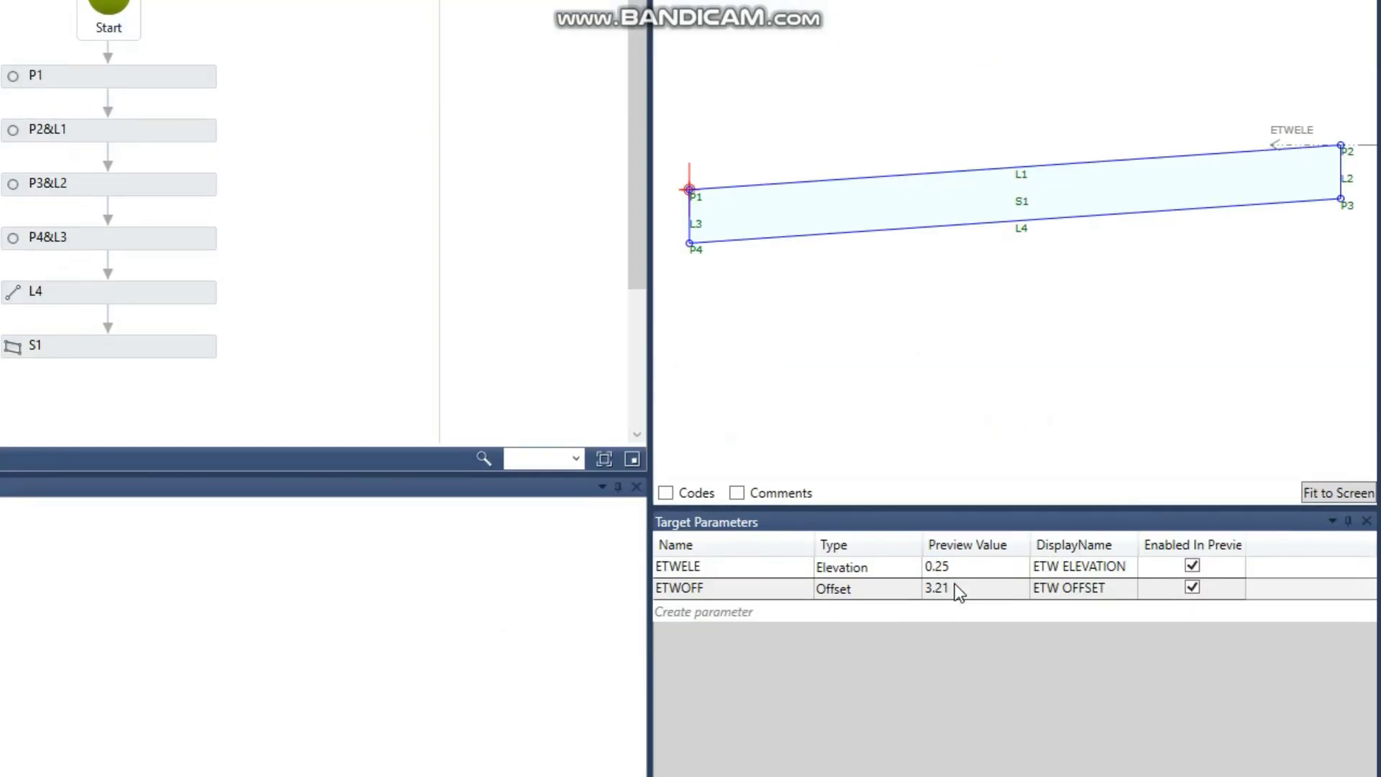
{"action": "left_click", "coordinate": [955, 584]}
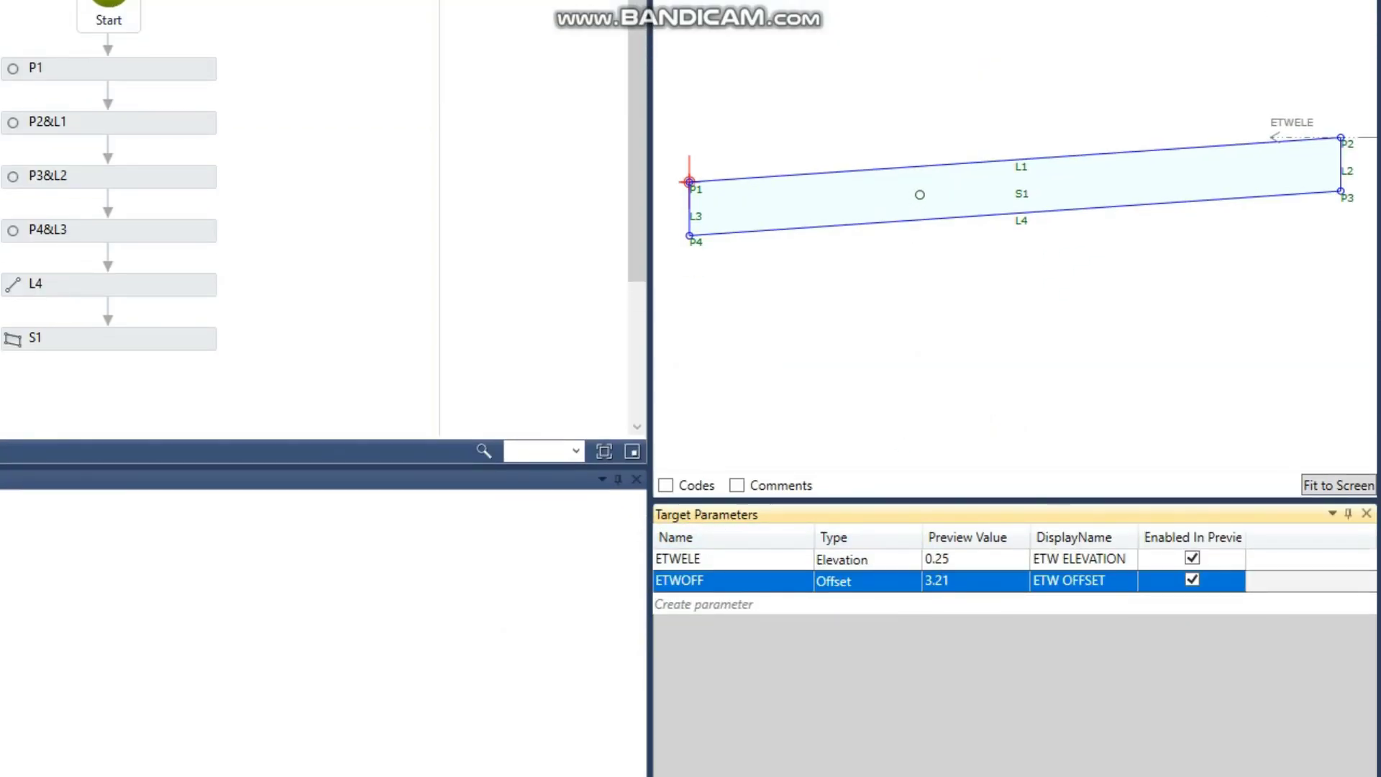
Assign ETWOFF as the offset target of point P2, overriding its Delta X.
{"action": "left_click", "coordinate": [919, 167]}
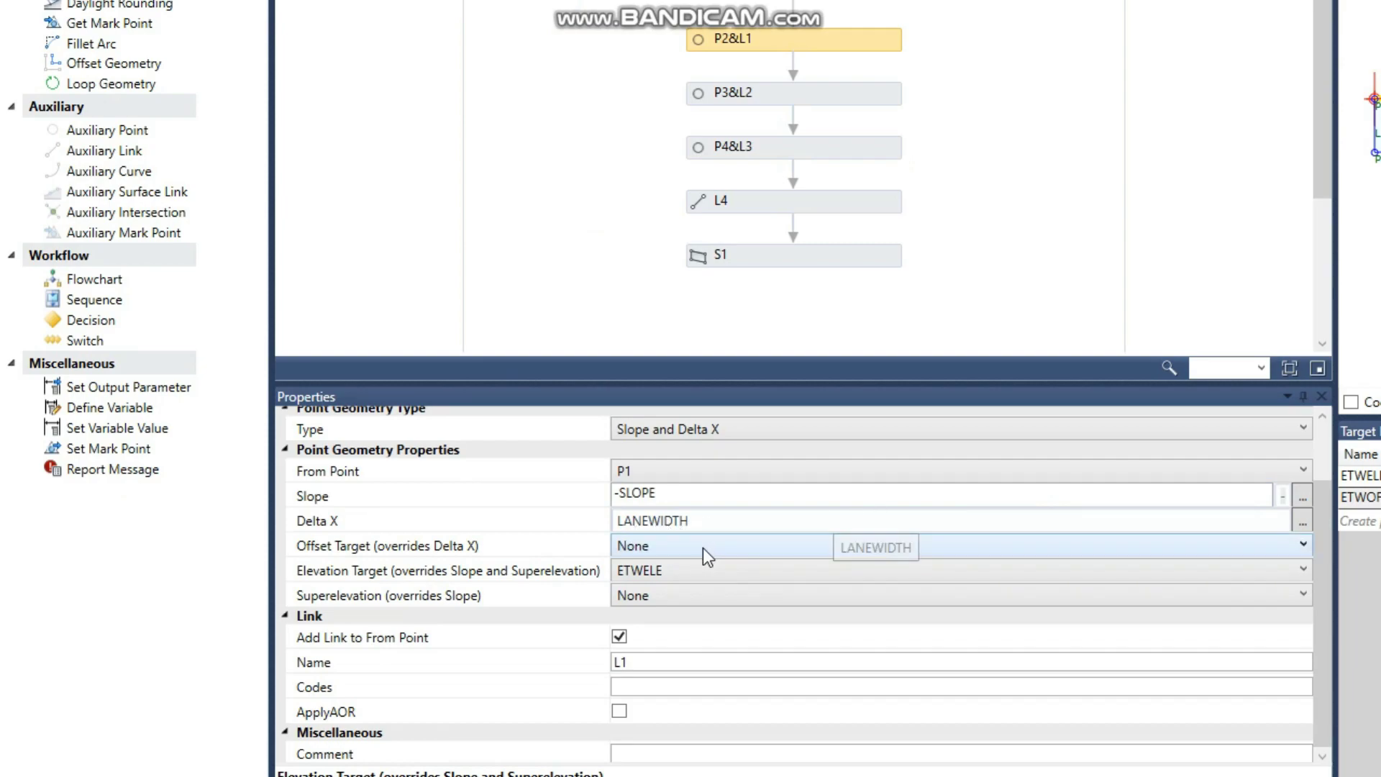
{"action": "left_click", "coordinate": [732, 547]}
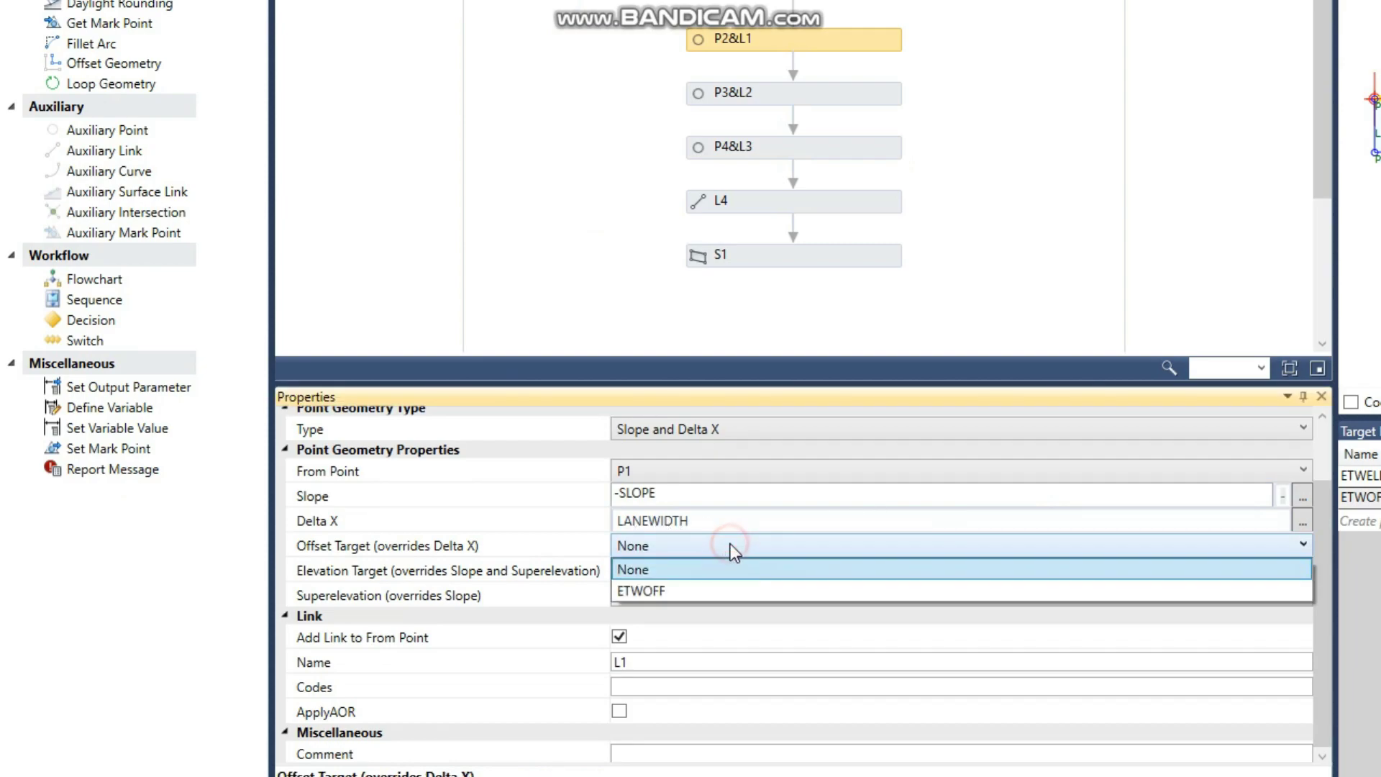
{"action": "left_click", "coordinate": [683, 590]}
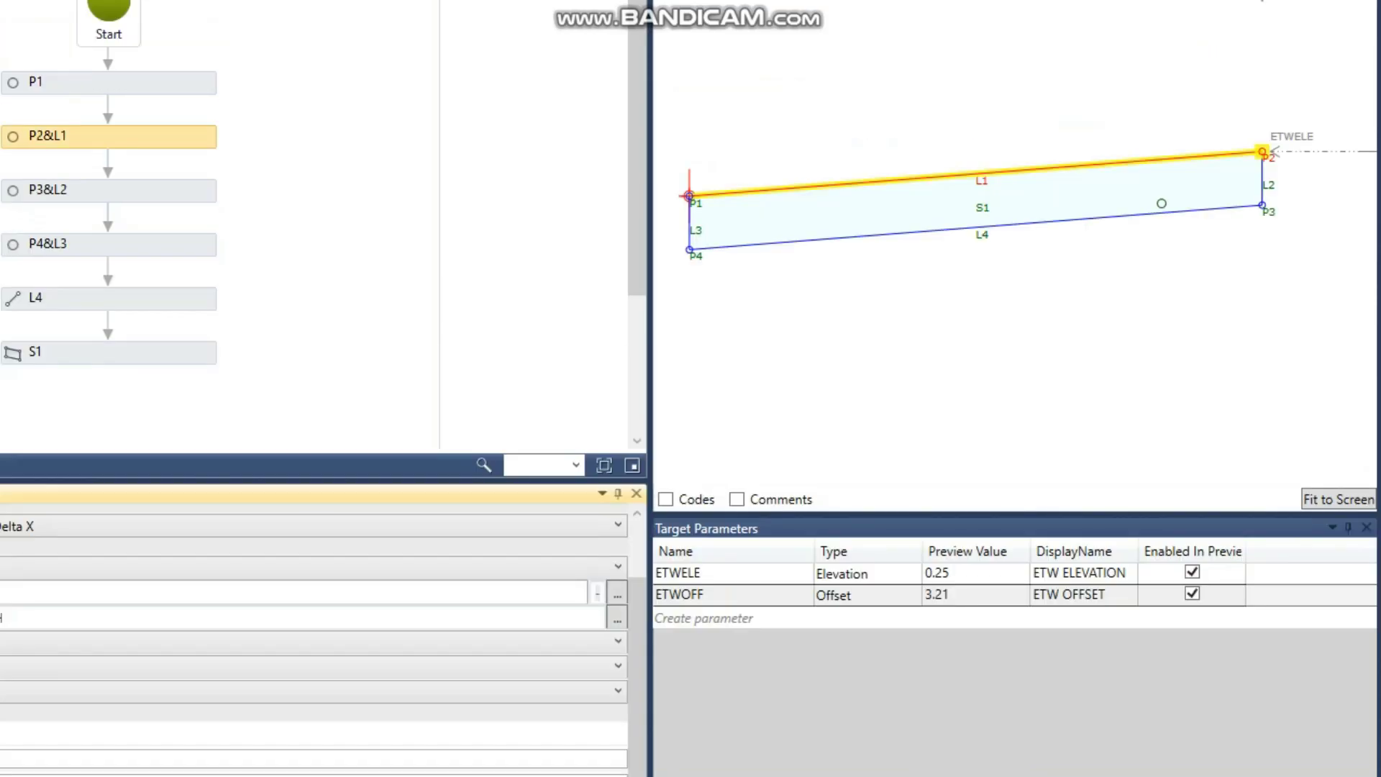
Reposition the target markers in the preview, placing ETWOFF at about 2.811 and ETWELE at about -0.016.
{"action": "left_click", "coordinate": [1262, 167]}
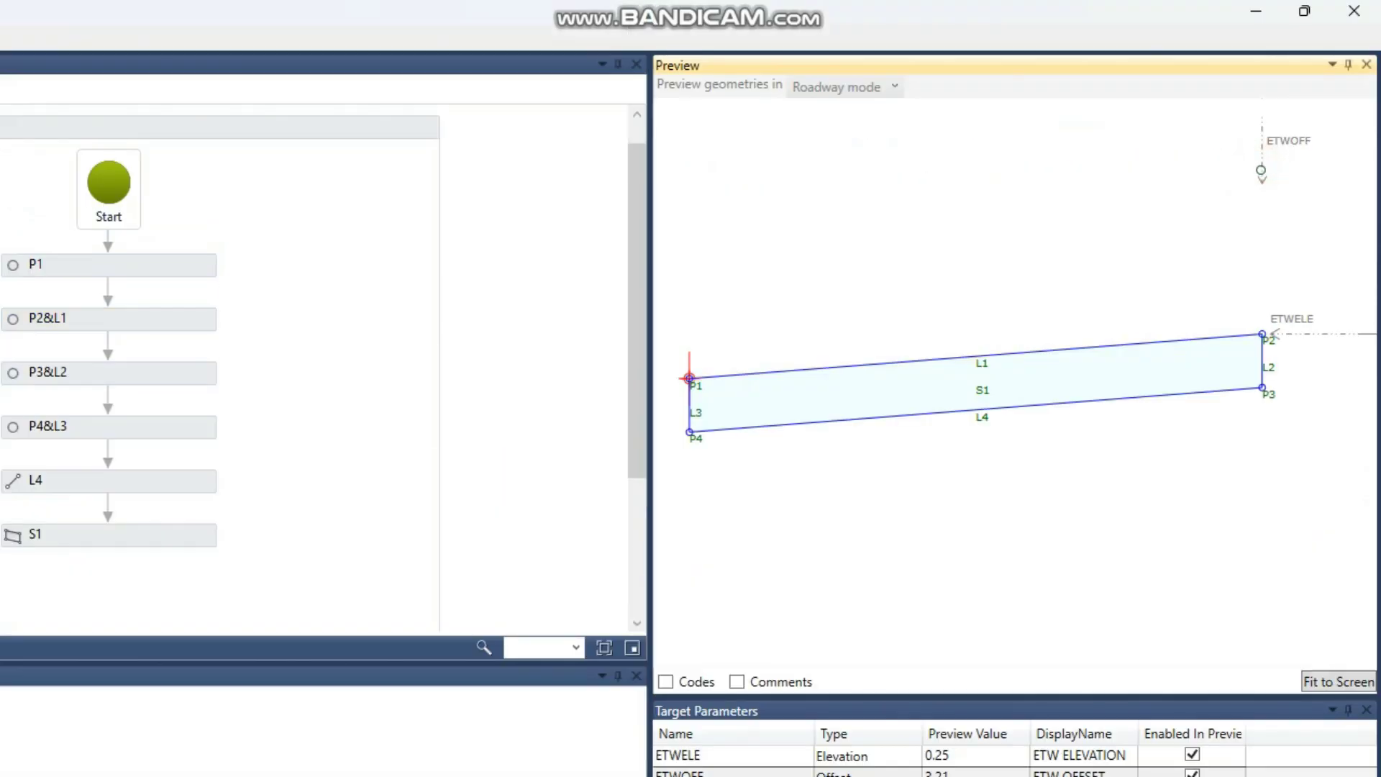
{"action": "mouse_move", "coordinate": [1262, 167]}
{"action": "left_mouse_down"}
{"action": "mouse_move", "coordinate": [1154, 165]}
{"action": "mouse_move", "coordinate": [1268, 167]}
{"action": "left_mouse_up"}
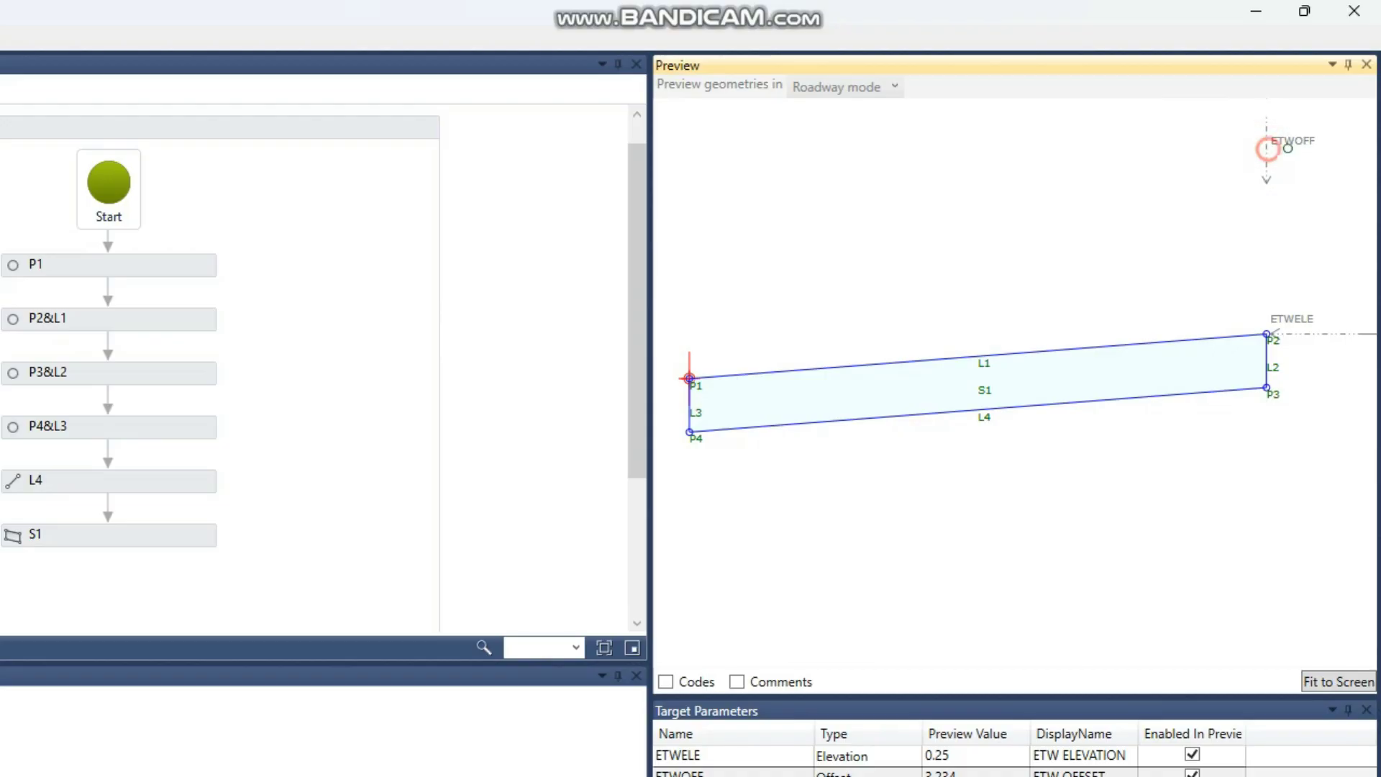
{"action": "left_click_drag", "start_coordinate": [1287, 148], "coordinate": [1218, 147]}
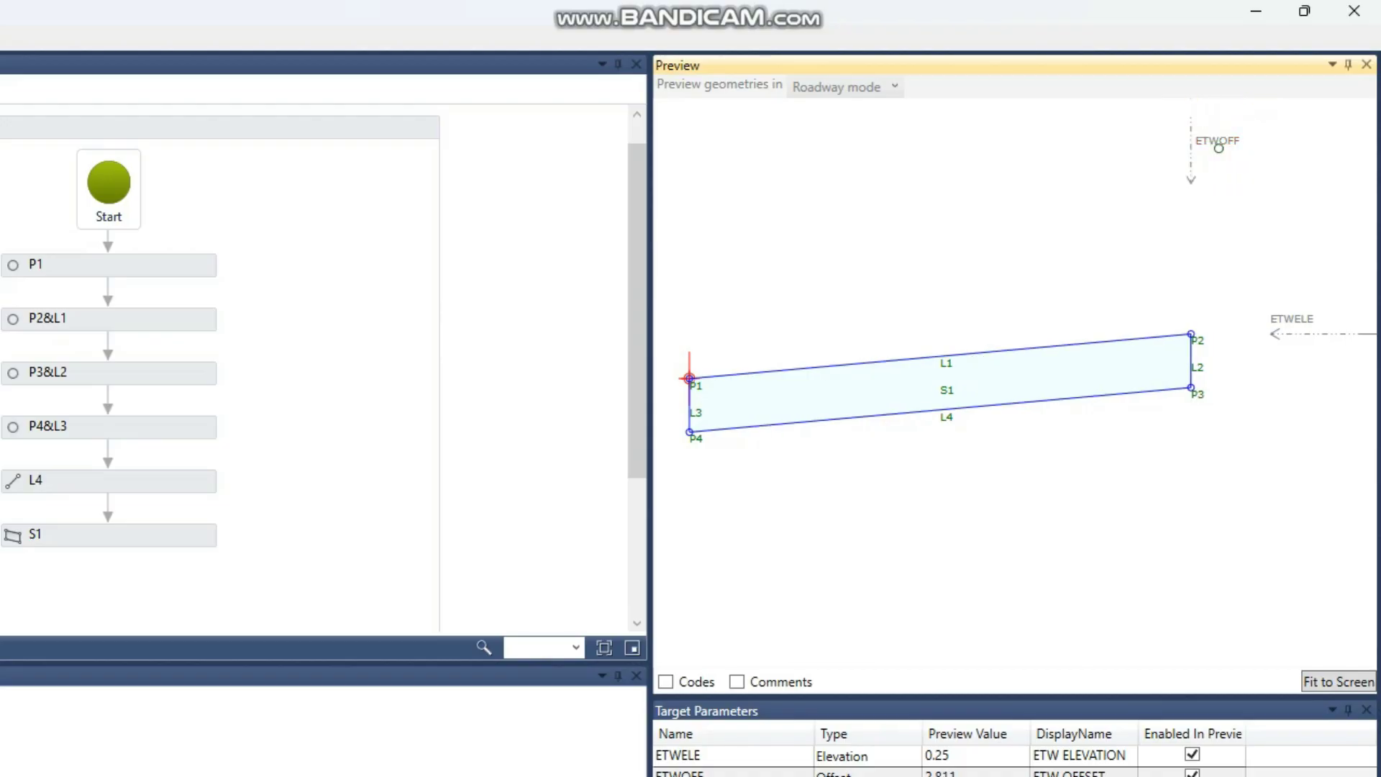
{"action": "mouse_move", "coordinate": [1293, 316]}
{"action": "left_mouse_down"}
{"action": "mouse_move", "coordinate": [1286, 241]}
{"action": "mouse_move", "coordinate": [1280, 377]}
{"action": "left_mouse_up"}
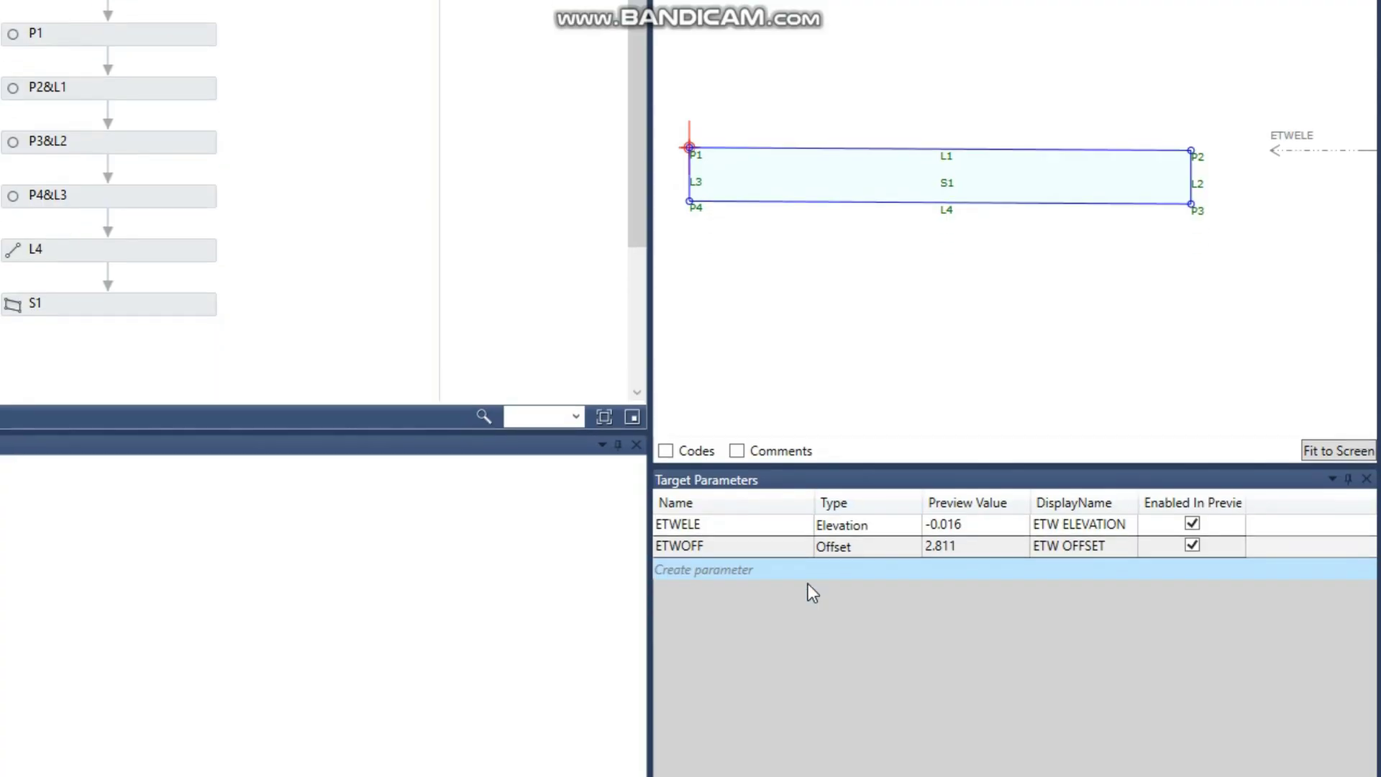
Check which target types are available for the ETWELE parameter, keeping it as Elevation.
{"action": "left_click", "coordinate": [860, 512]}
{"action": "left_click", "coordinate": [861, 513]}
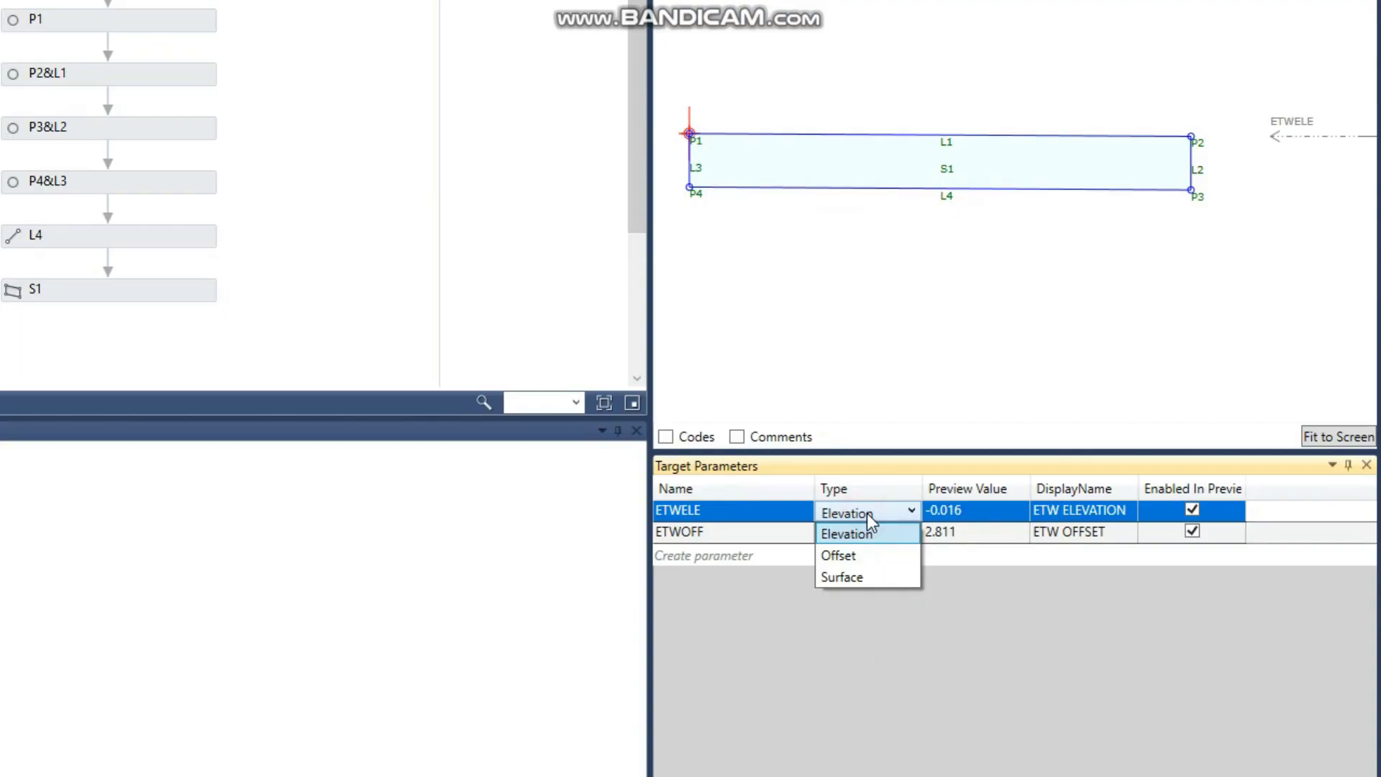
{"action": "left_click", "coordinate": [875, 460]}
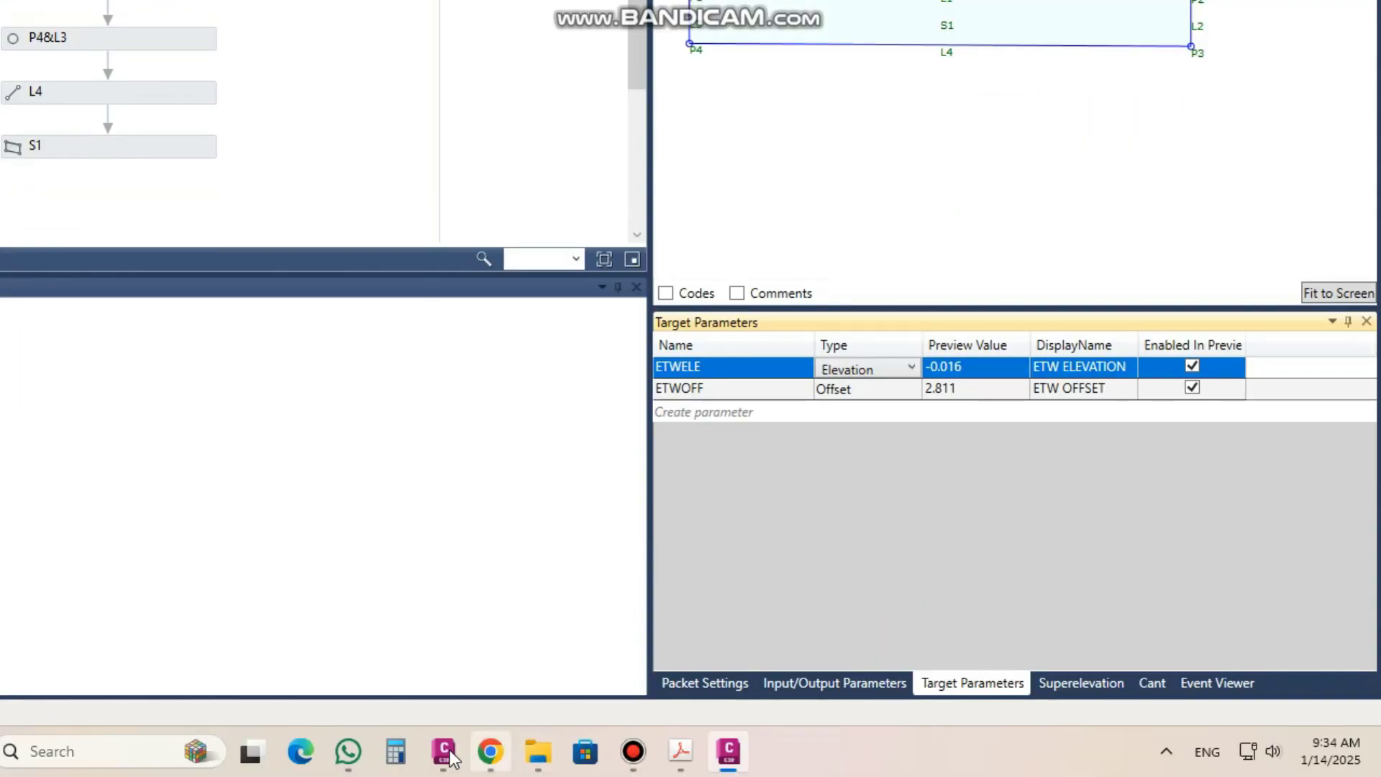
Switch to Civil 3D and open the target mapping for all targets of M.Road Corridor from its properties.
{"action": "left_click", "coordinate": [446, 754]}
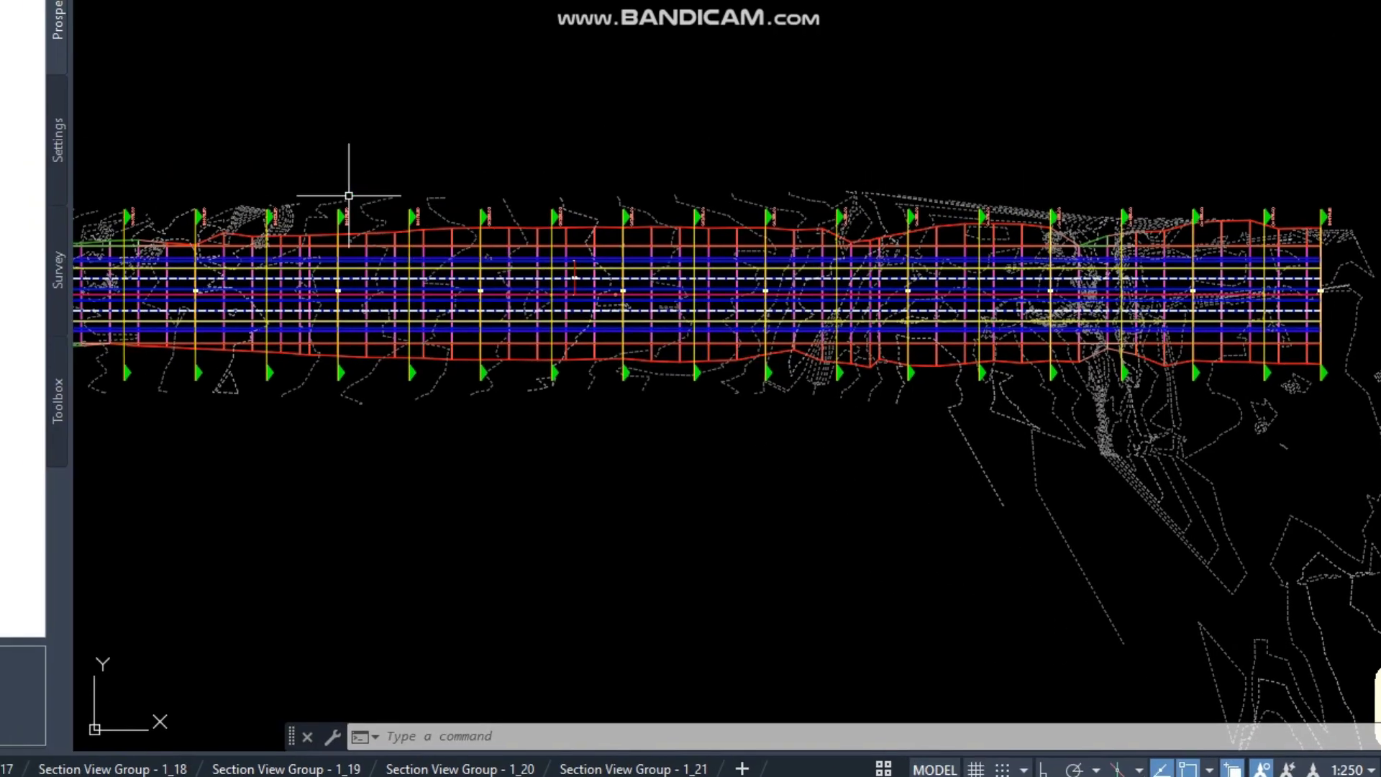
{"action": "middle_click_drag", "start_coordinate": [98, 133], "coordinate": [204, 136]}
{"action": "left_click", "coordinate": [35, 277]}
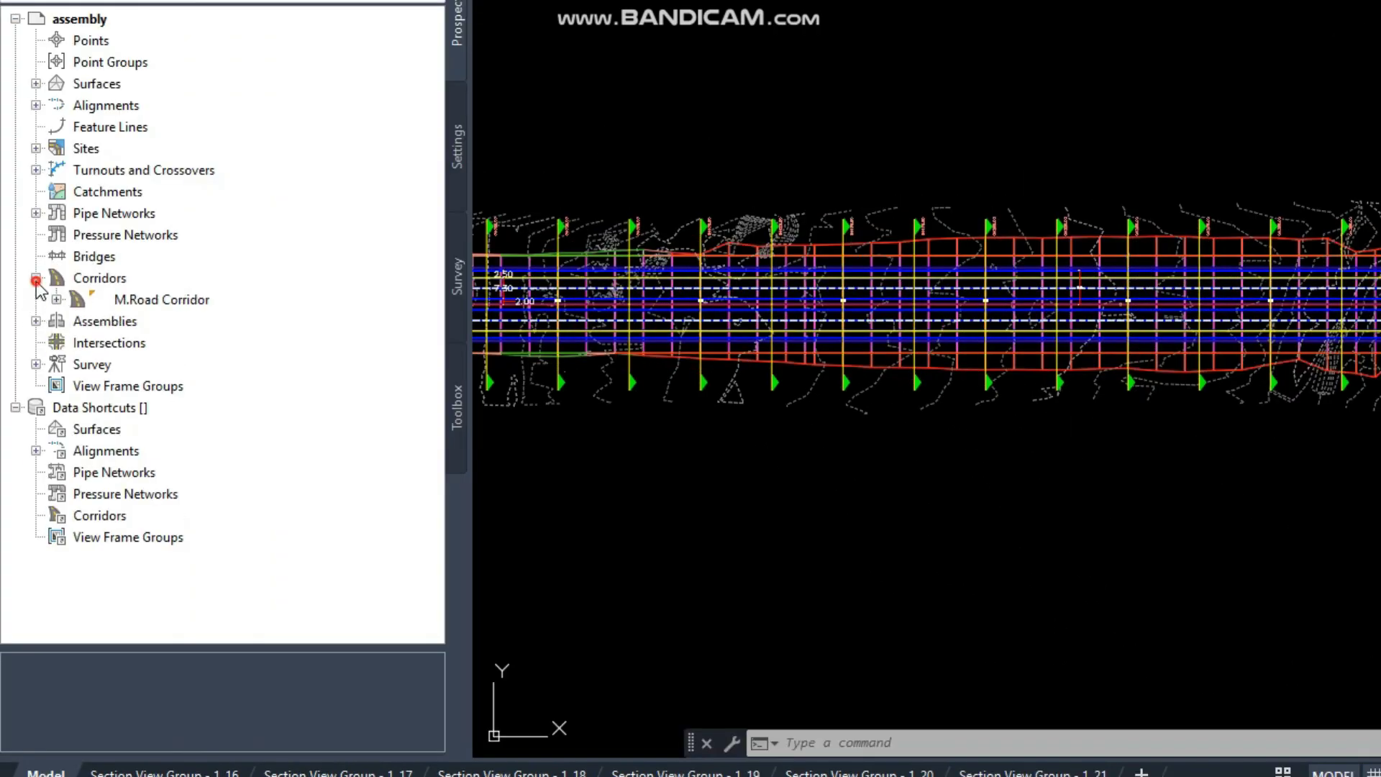
{"action": "left_click", "coordinate": [138, 300]}
{"action": "right_click", "coordinate": [137, 300]}
{"action": "left_click", "coordinate": [295, 309]}
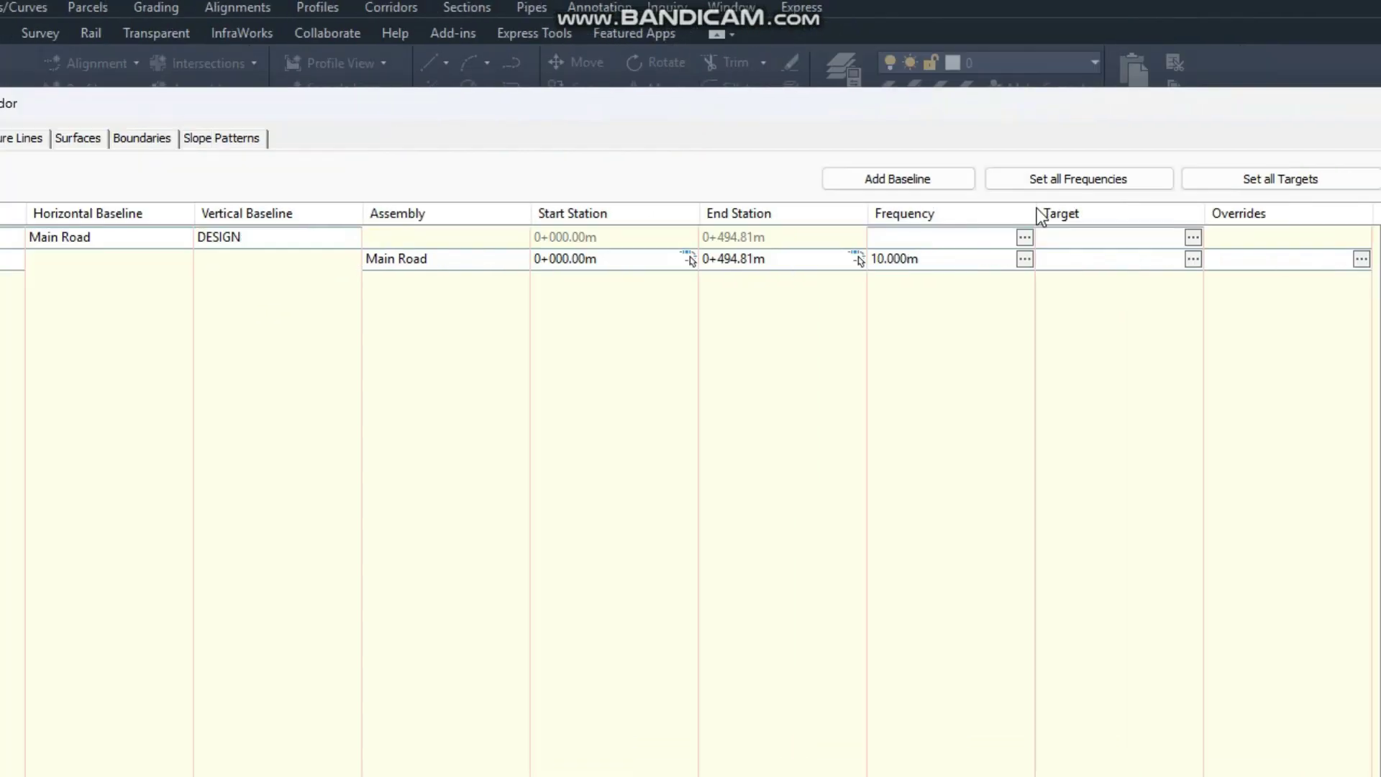
{"action": "left_click", "coordinate": [1037, 196]}
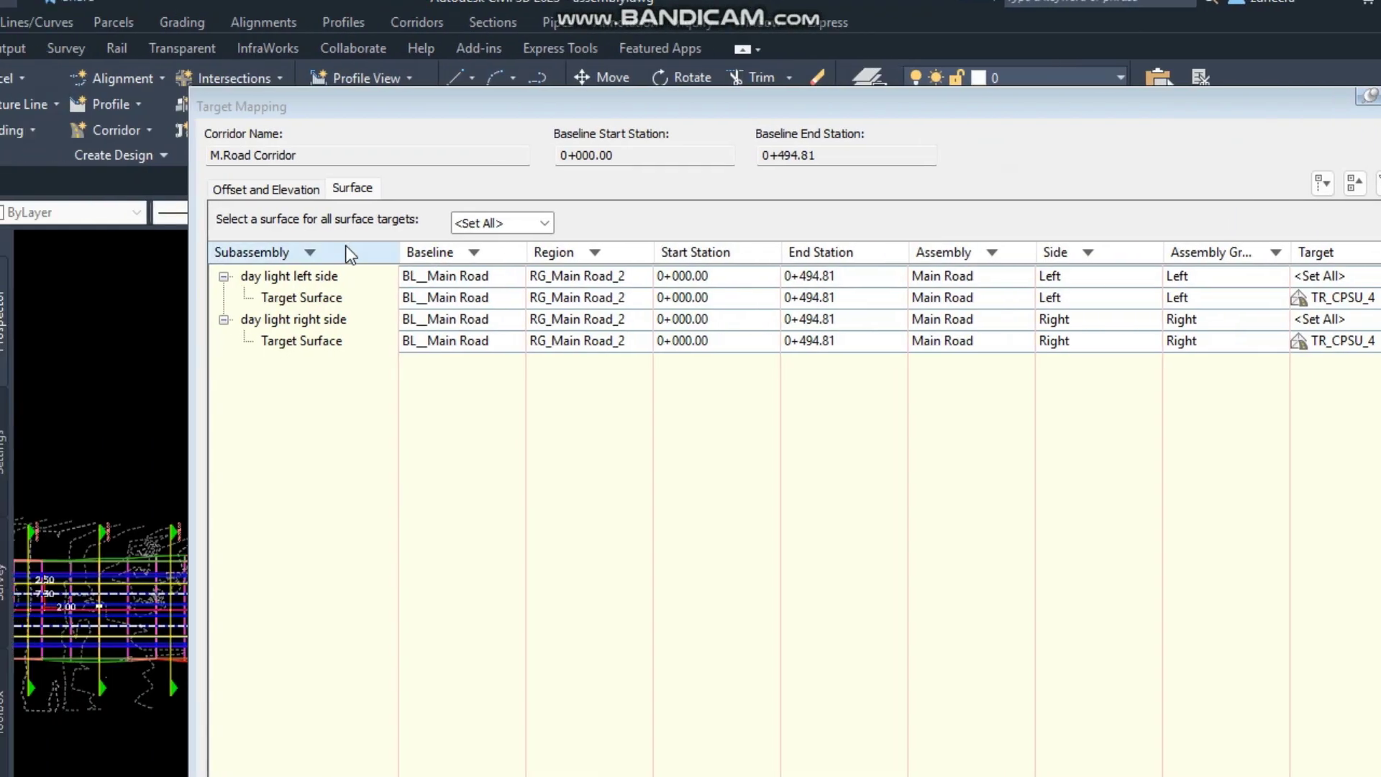
Compare the corridor's offset and elevation targets with its surface targets, including the surfaces available for all surface targets.
{"action": "left_click", "coordinate": [271, 190]}
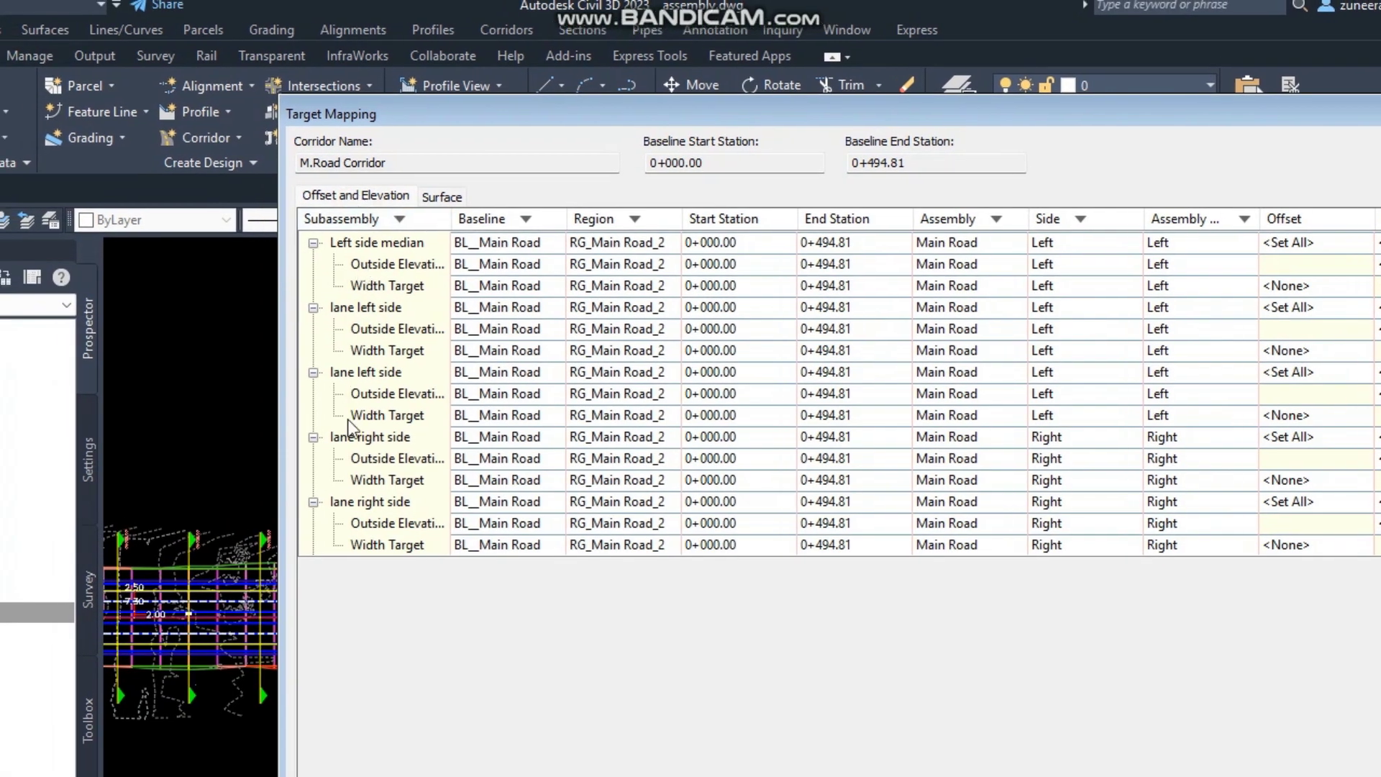
{"action": "left_click", "coordinate": [456, 196]}
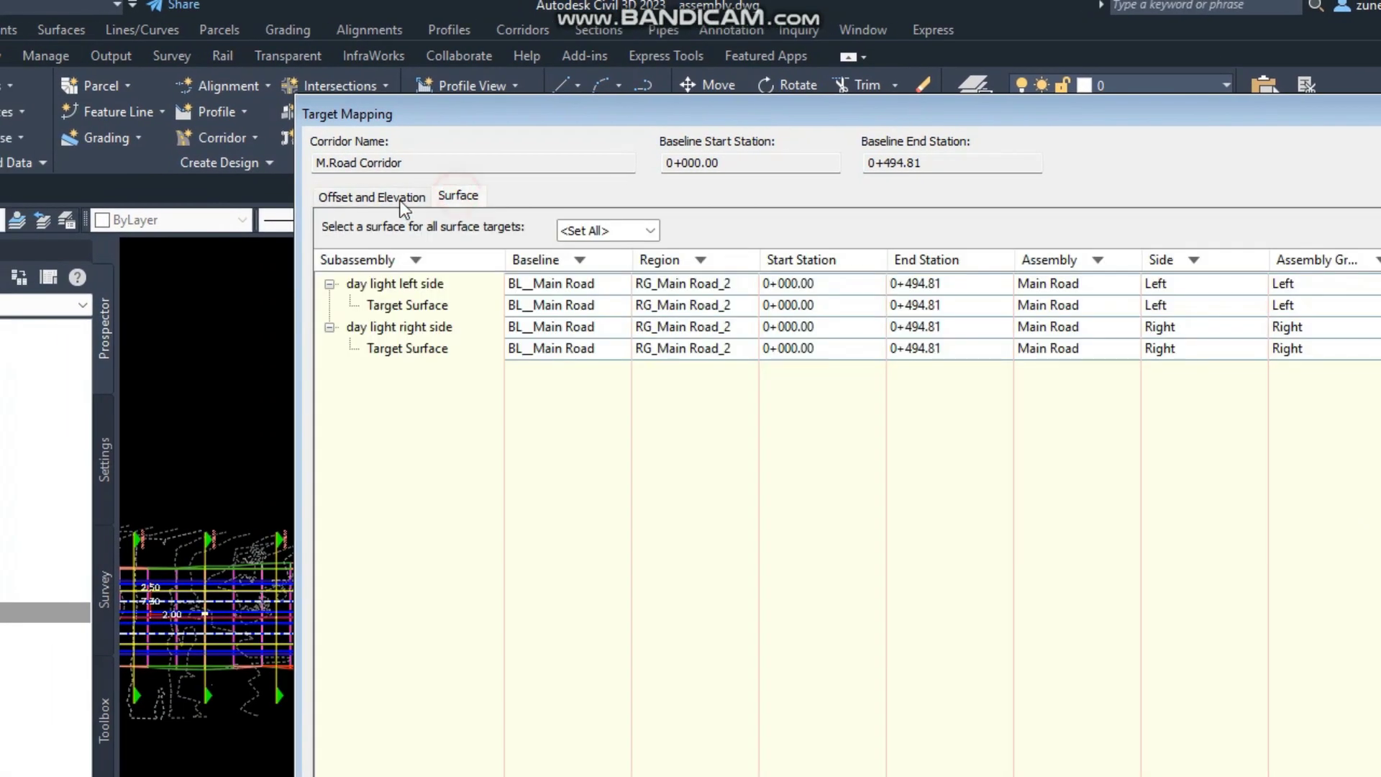
{"action": "left_click", "coordinate": [591, 230]}
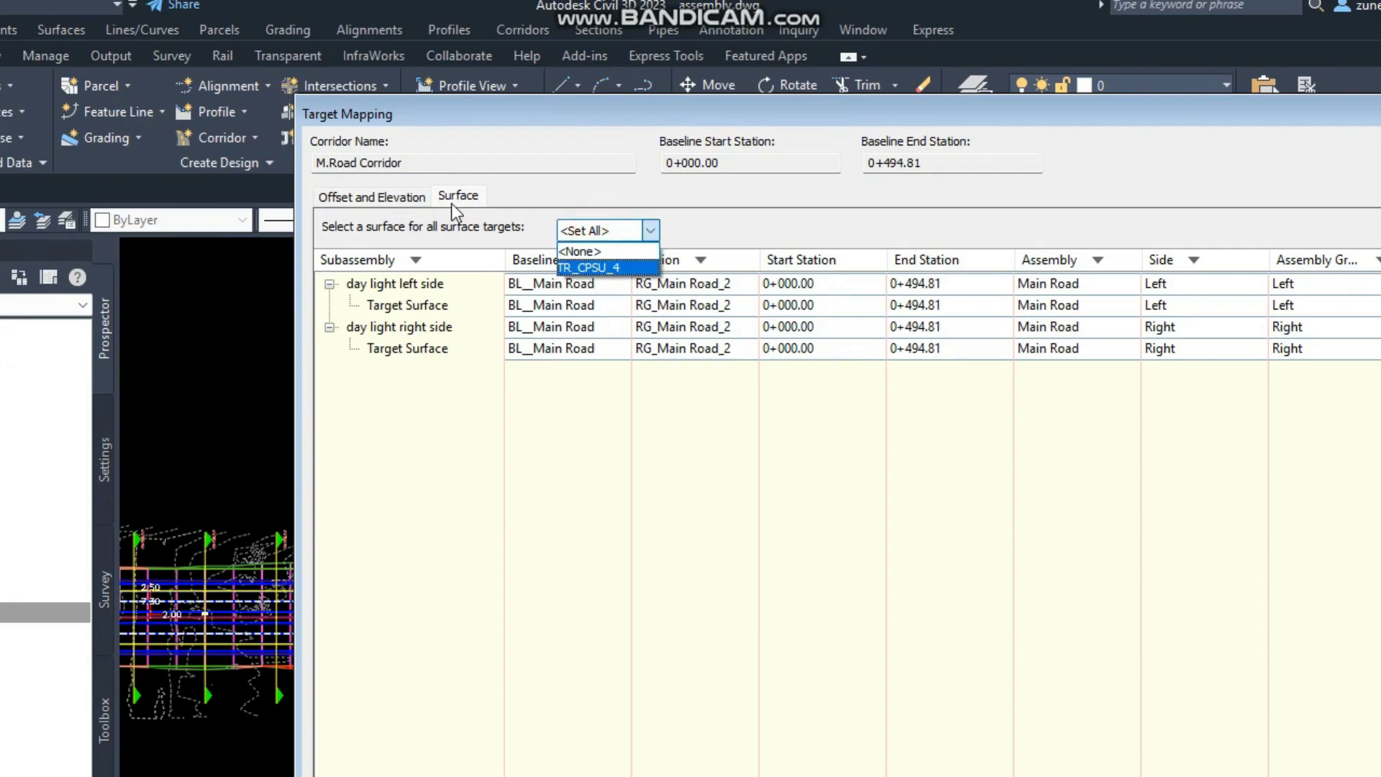
{"action": "left_click", "coordinate": [399, 198]}
{"action": "left_click", "coordinate": [401, 196]}
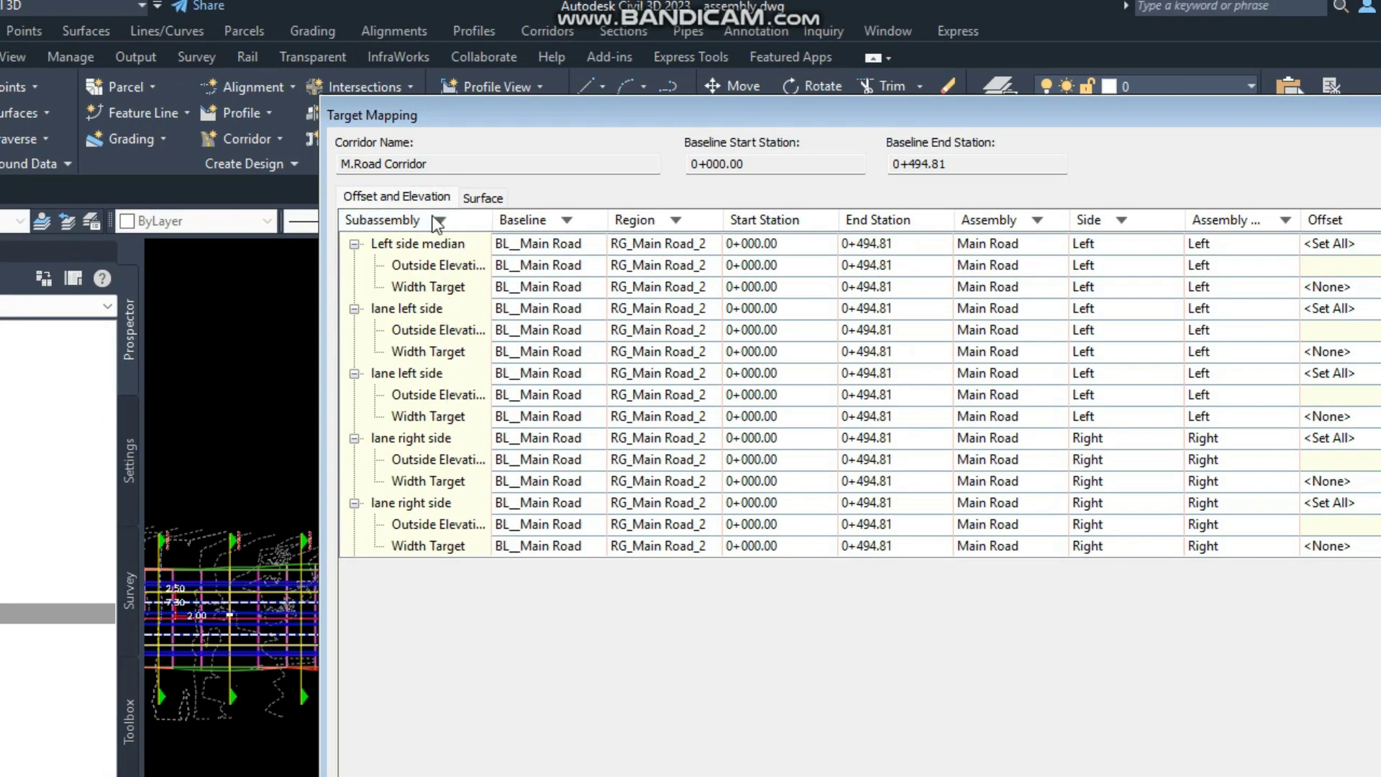
Examine the target choices offered for the left side median's outside elevation and width targets.
{"action": "left_click", "coordinate": [436, 265]}
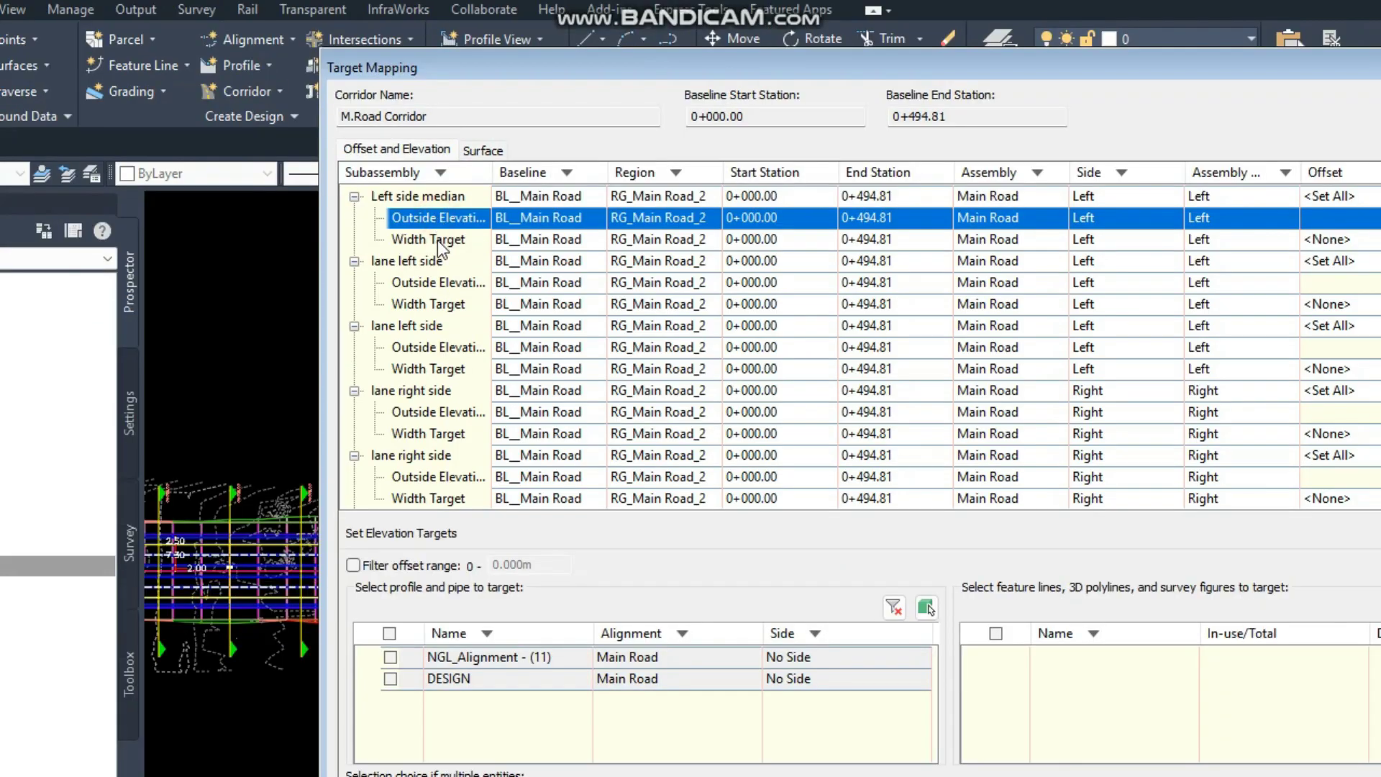
{"action": "left_click", "coordinate": [437, 287]}
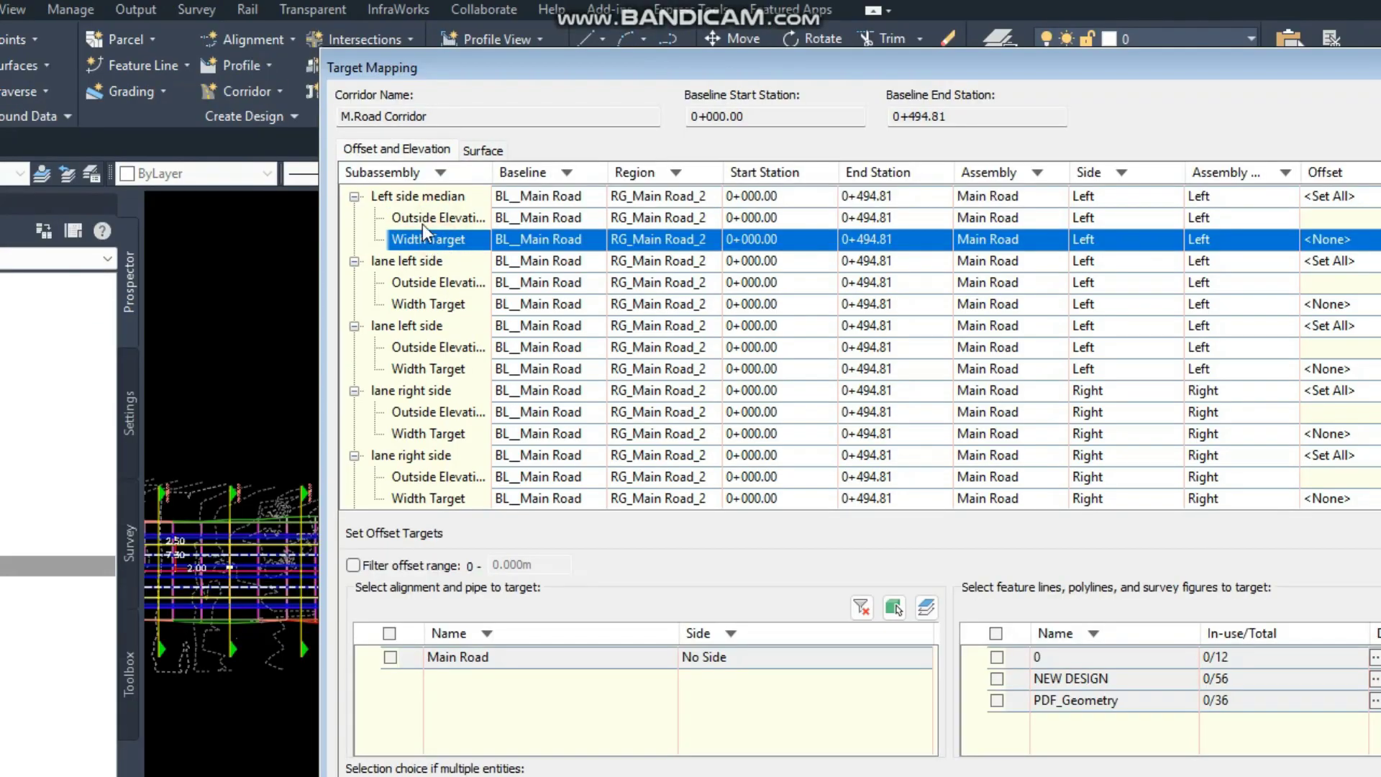
{"action": "left_click", "coordinate": [422, 218]}
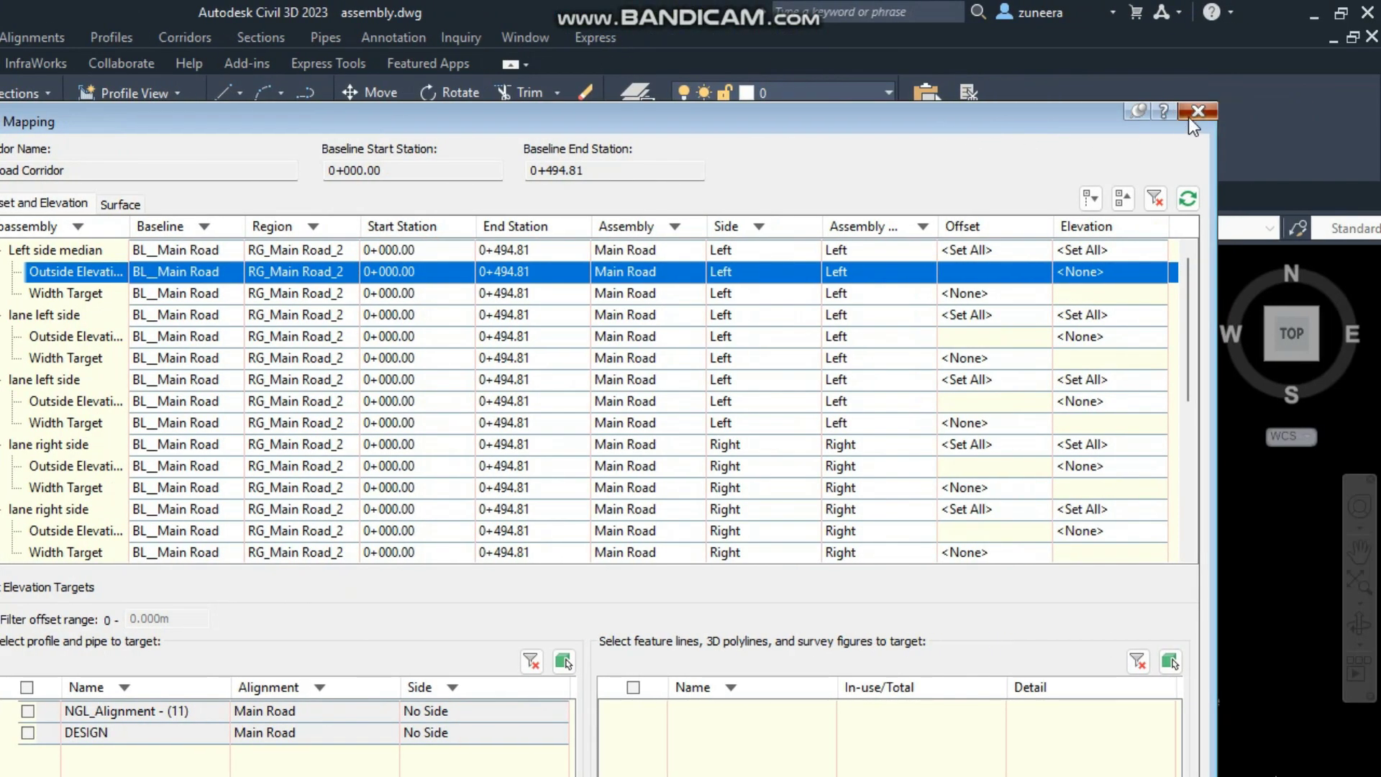
Close the target mapping and corridor properties without changing them, and switch back to Subassembly Composer.
{"action": "left_click", "coordinate": [1190, 114]}
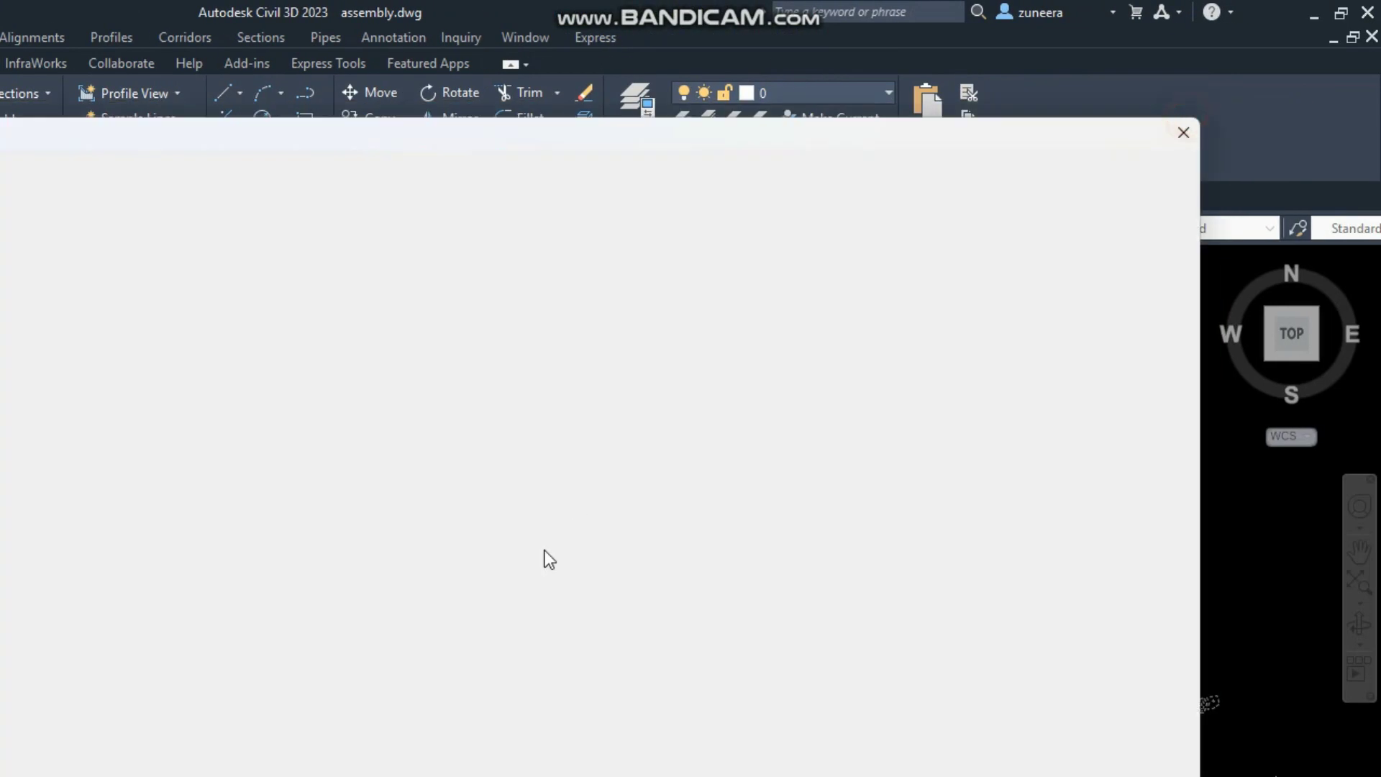
{"action": "left_click", "coordinate": [1181, 134]}
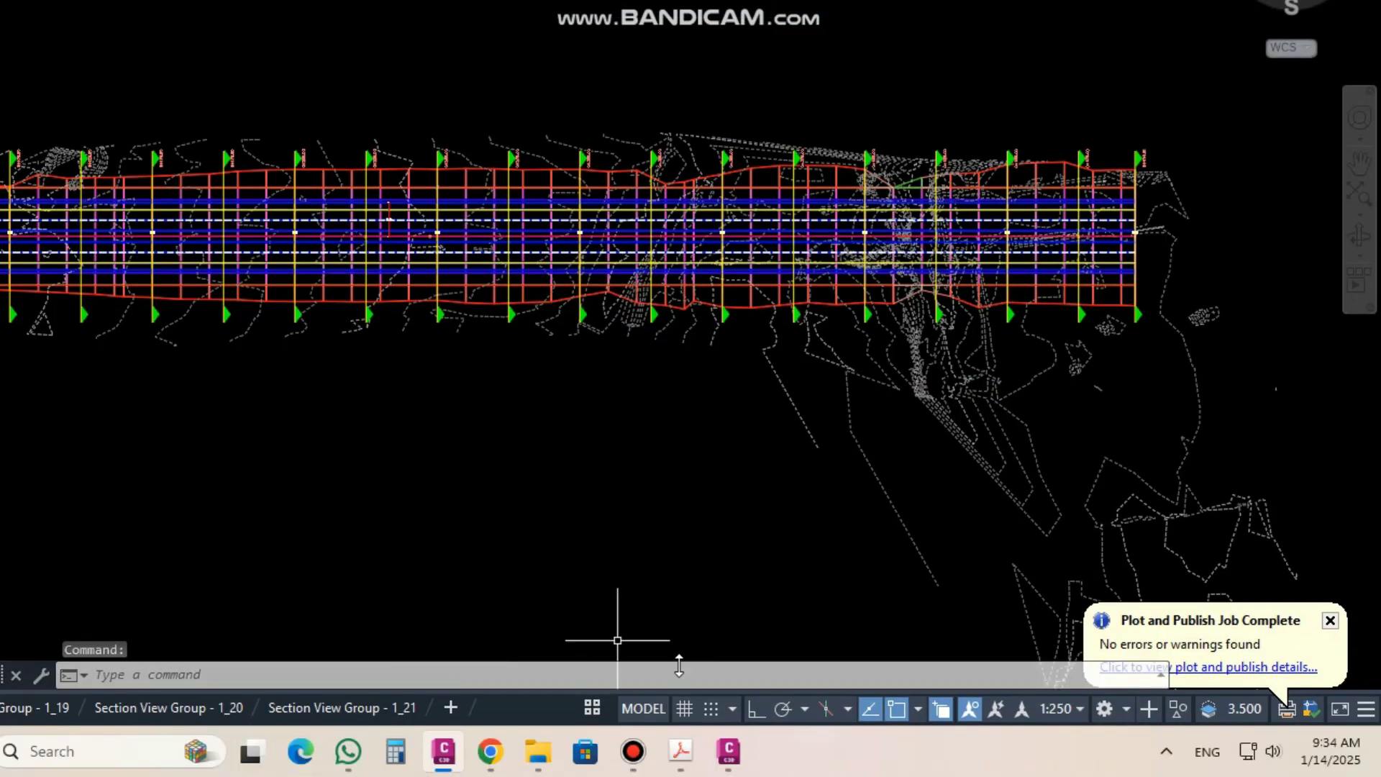
{"action": "left_click", "coordinate": [728, 751]}
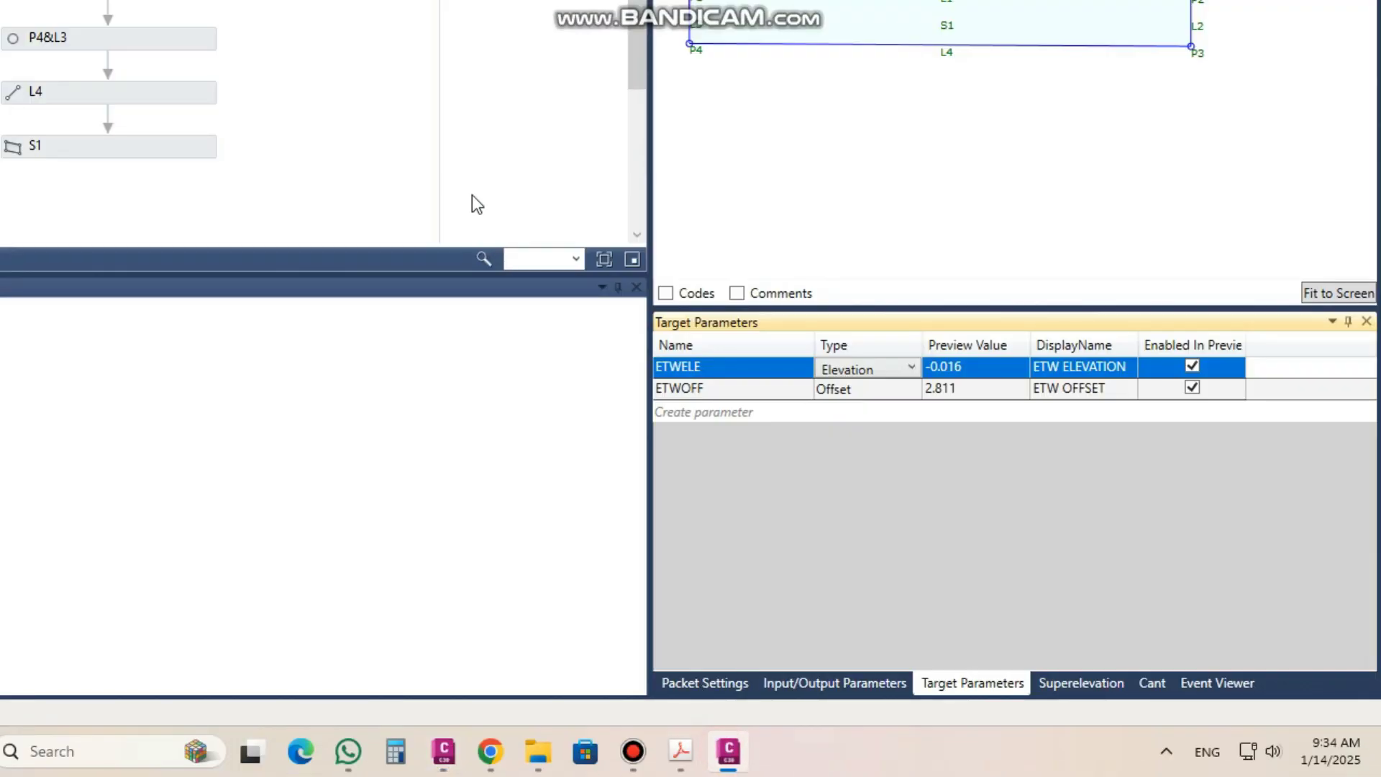